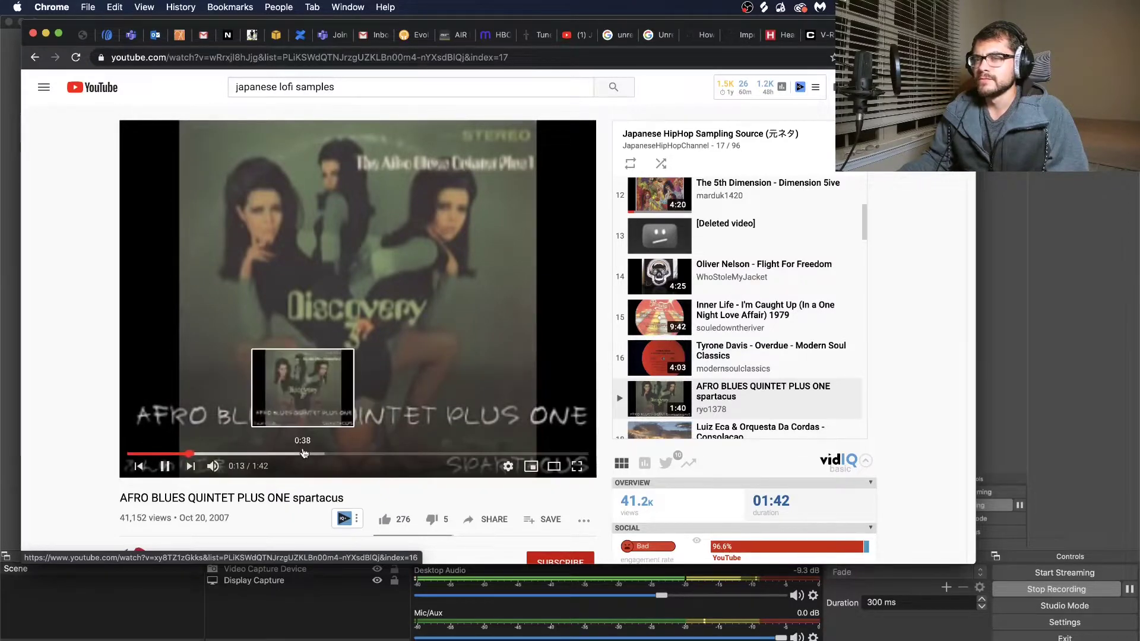
- Preview the AFRO BLUES QUINTET PLUS ONE spartacus video on YouTube, switch to Ableton Live and audition the imported sample's opening bars
left_click(423, 443)
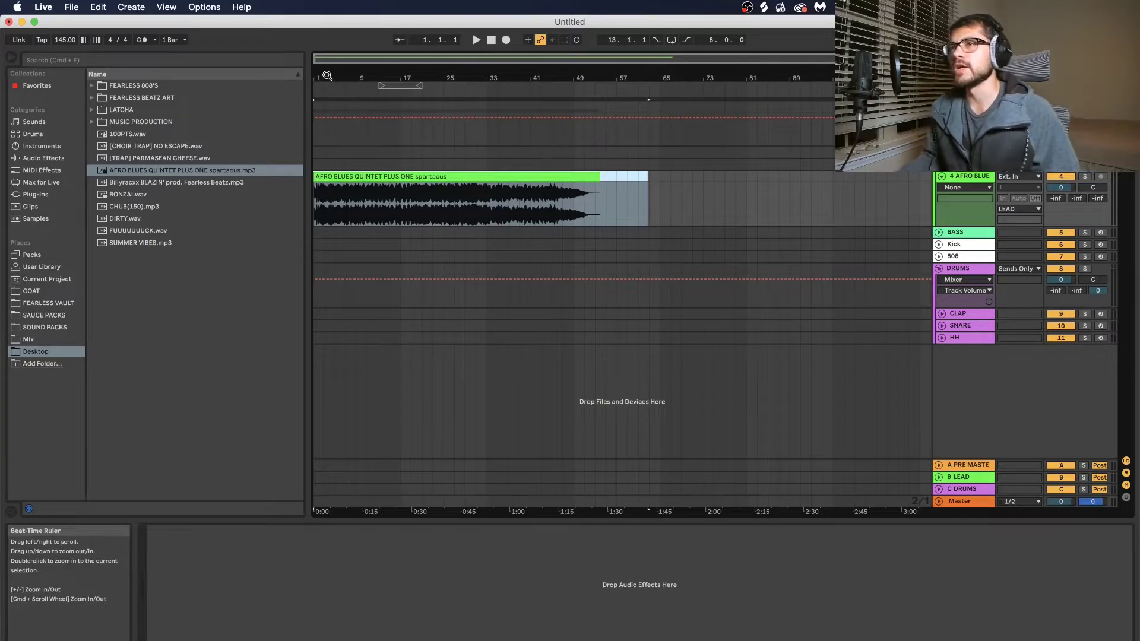
left_click_drag(327, 75, 367, 190)
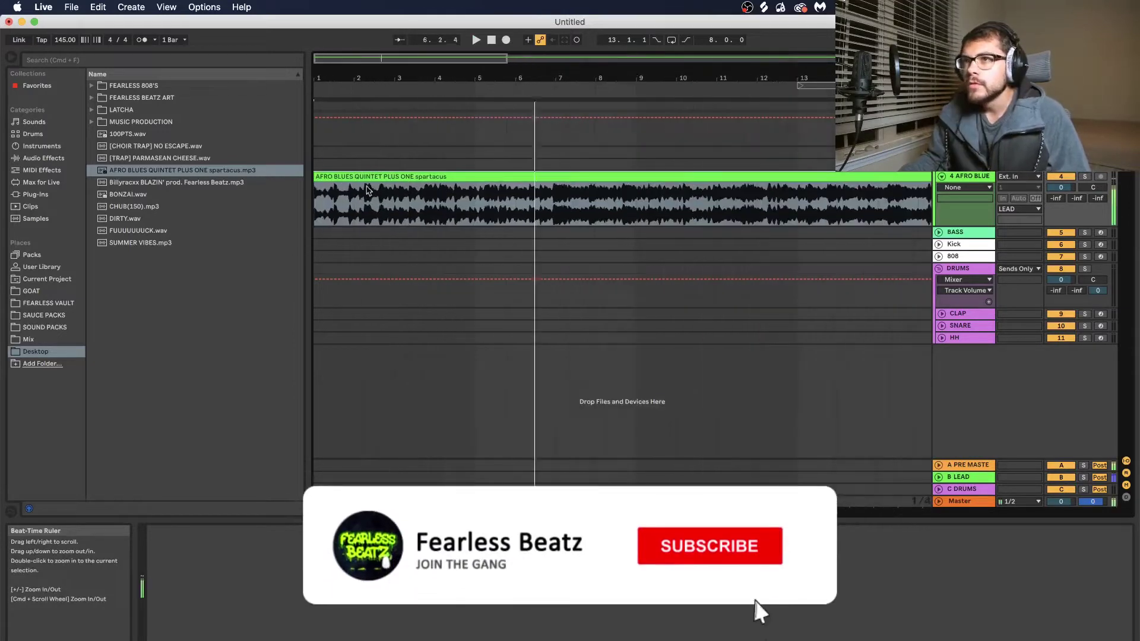
key("space")
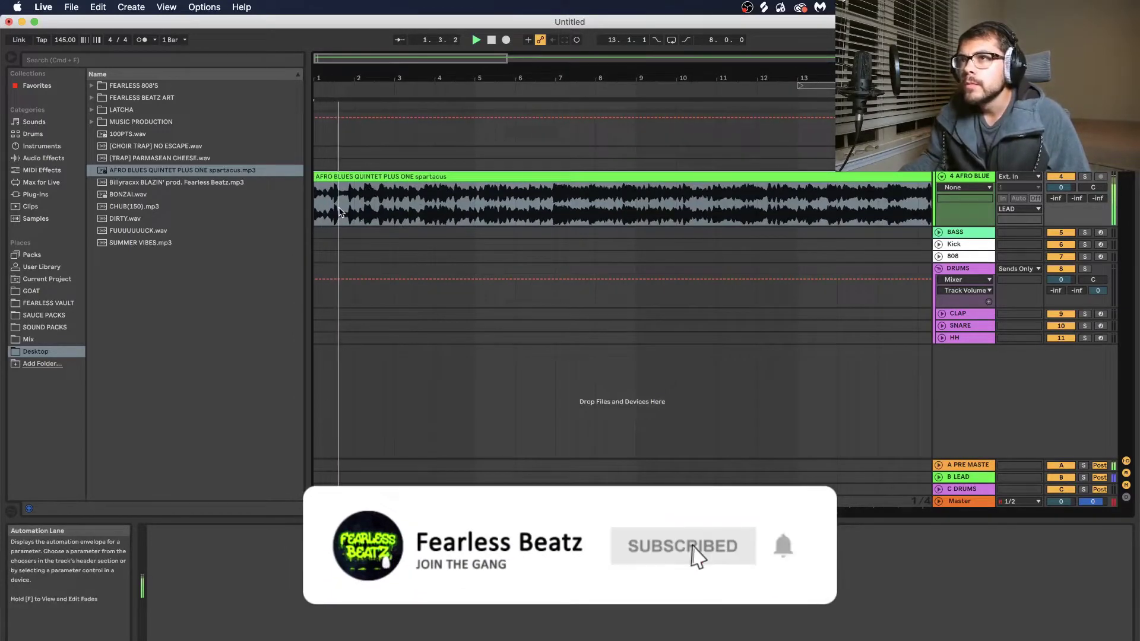
key("space")
- Trim the beginning of the sample clip to its first hit, move the clip to the start of bar 1 and audition it
left_click_drag(331, 78, 364, 215)
left_click_drag(316, 177, 367, 179)
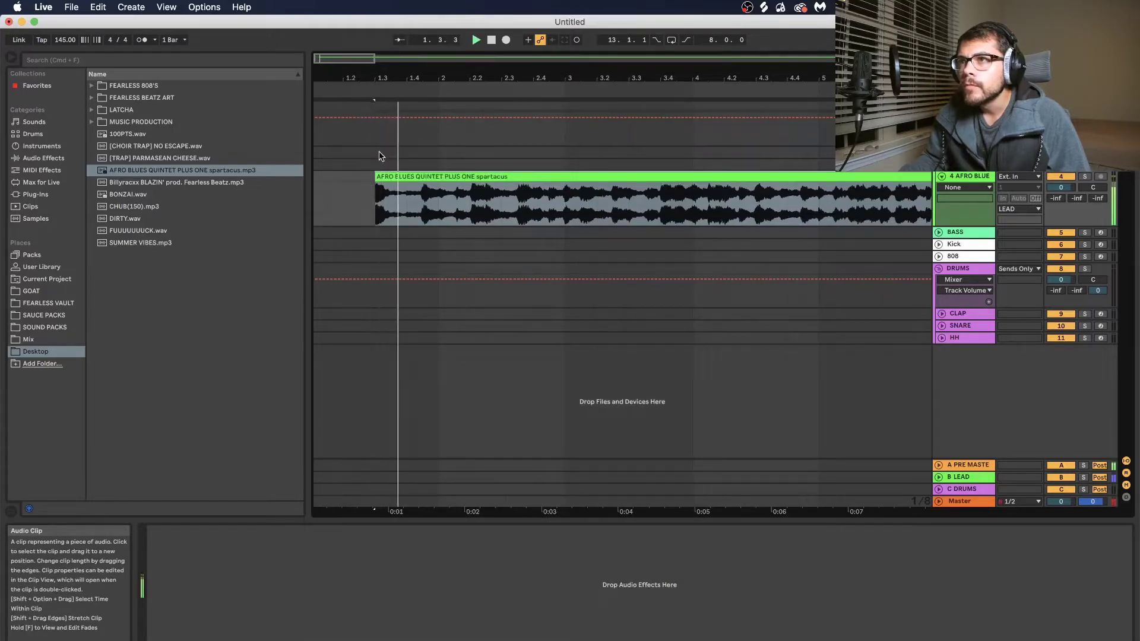
key("space")
left_click_drag(384, 79, 392, 196)
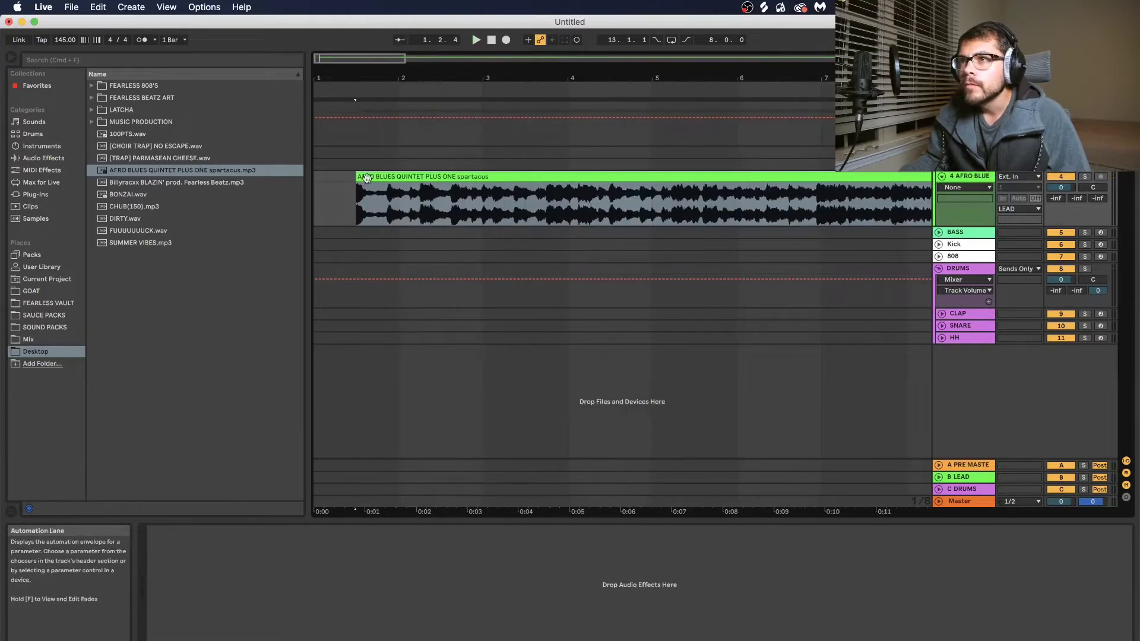
left_click_drag(366, 178, 315, 179)
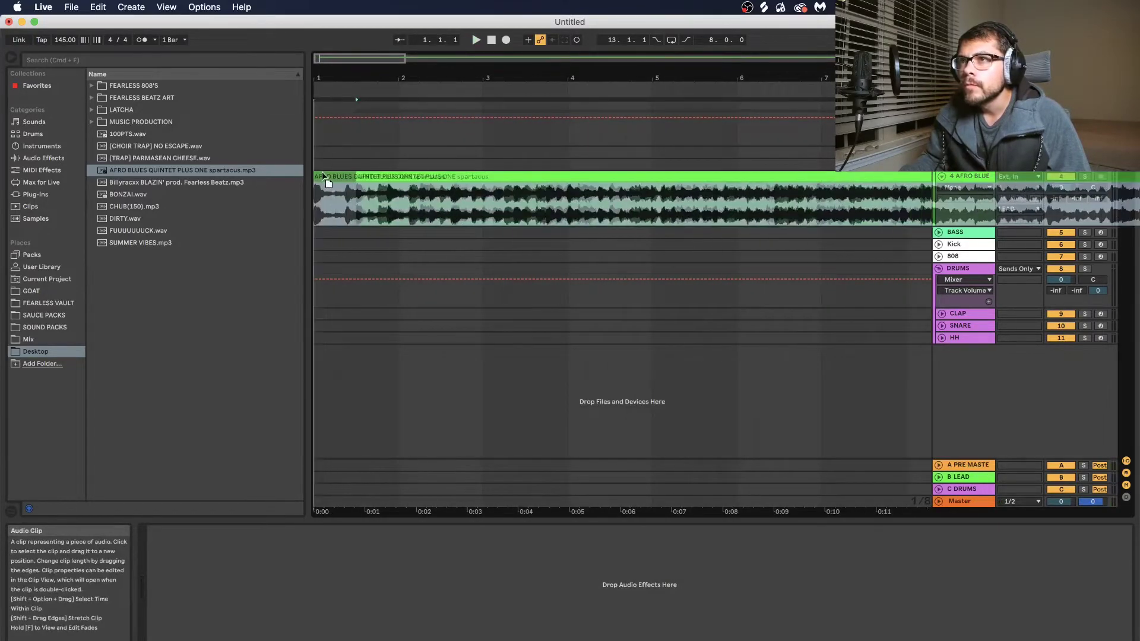
key("space")
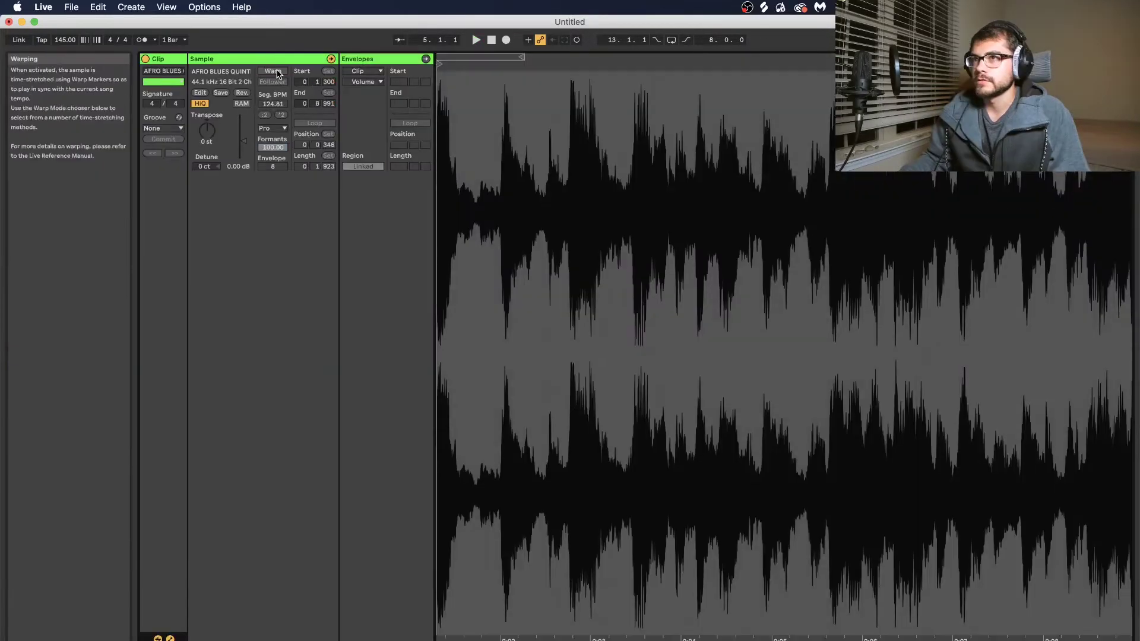
- Turn on warping for the sample clip and trim its end to 4.3.1
left_click(278, 72)
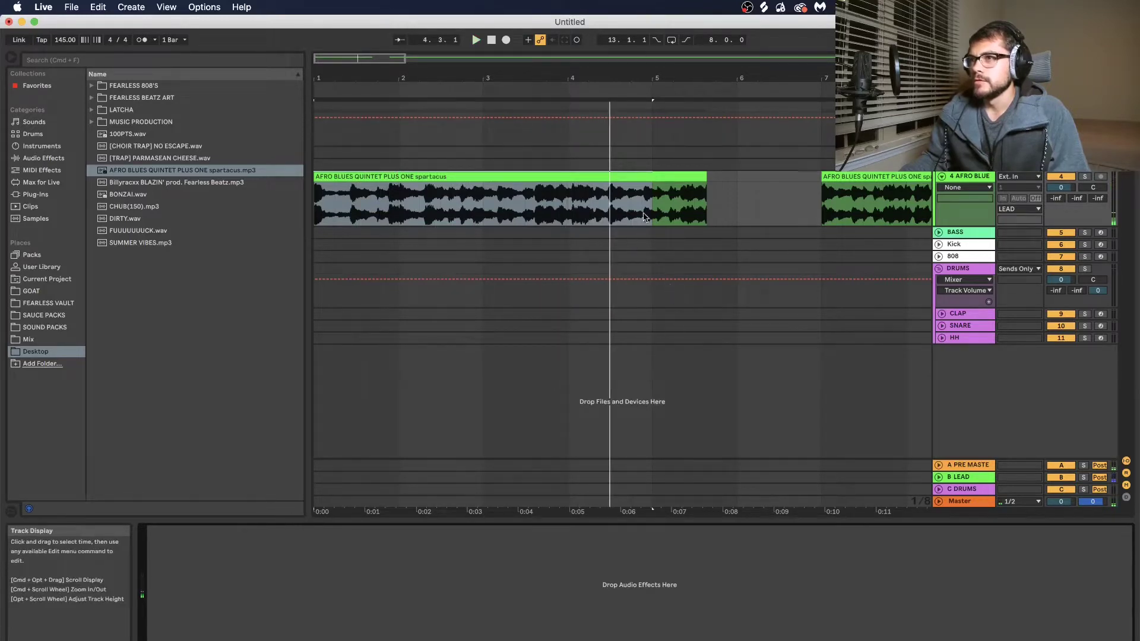
left_click_drag(702, 176, 606, 166)
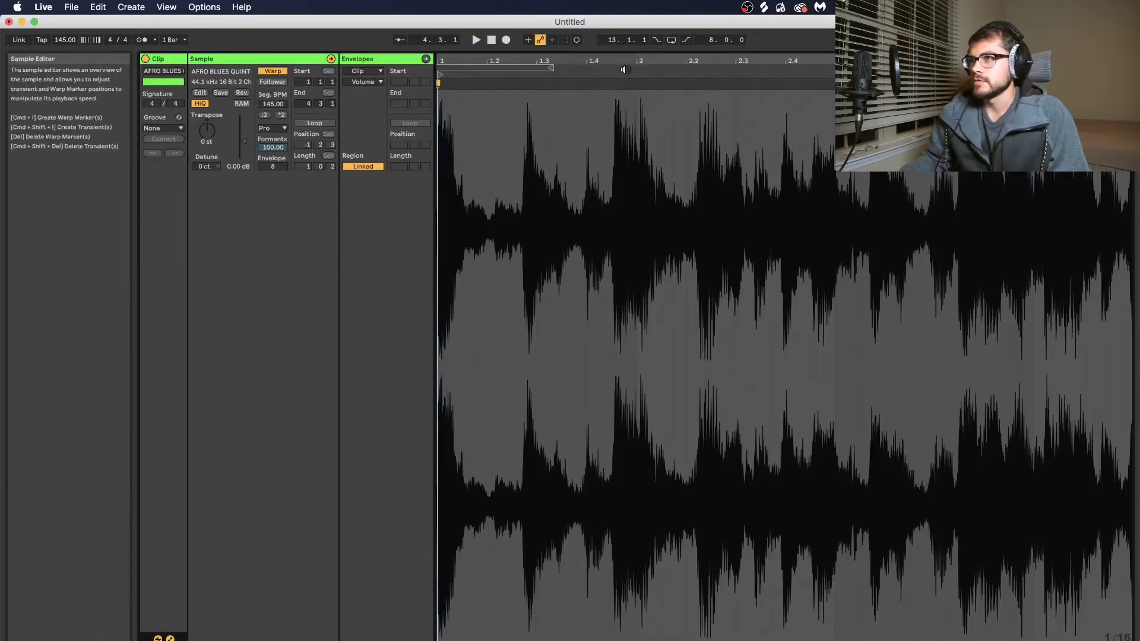
left_click_drag(616, 52, 617, 416)
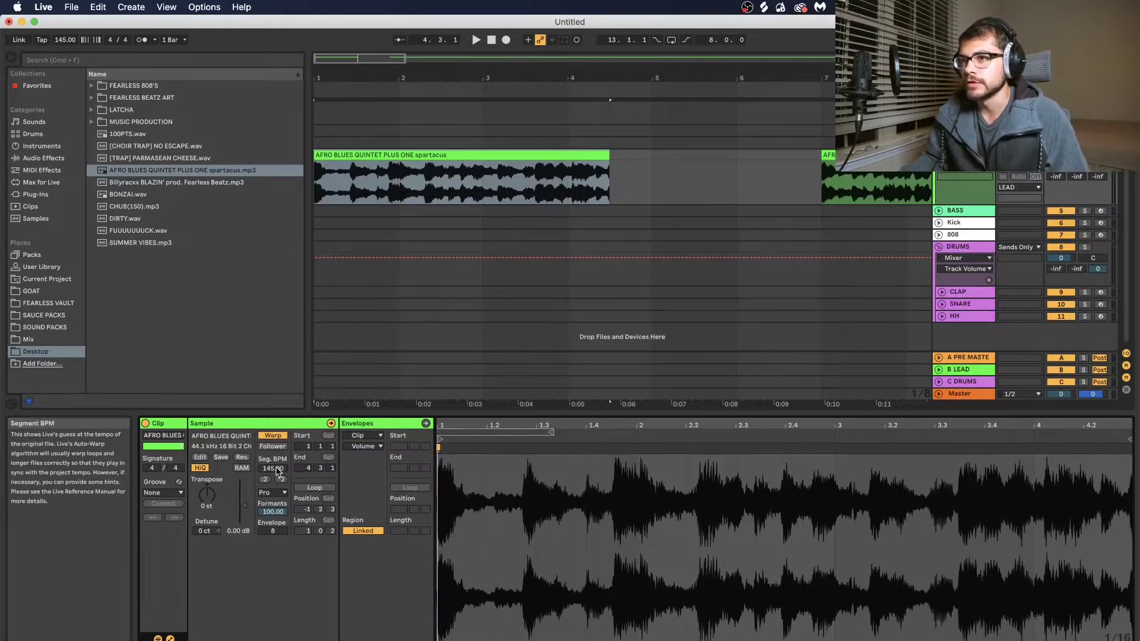
- Extend the clip to the start of bar 5 and adjust its segment BPM to 176 while auditioning the timing
mouse_move(277, 472)
left_mouse_down()
mouse_move(278, 448)
mouse_move(277, 470)
left_mouse_up()
key("space")
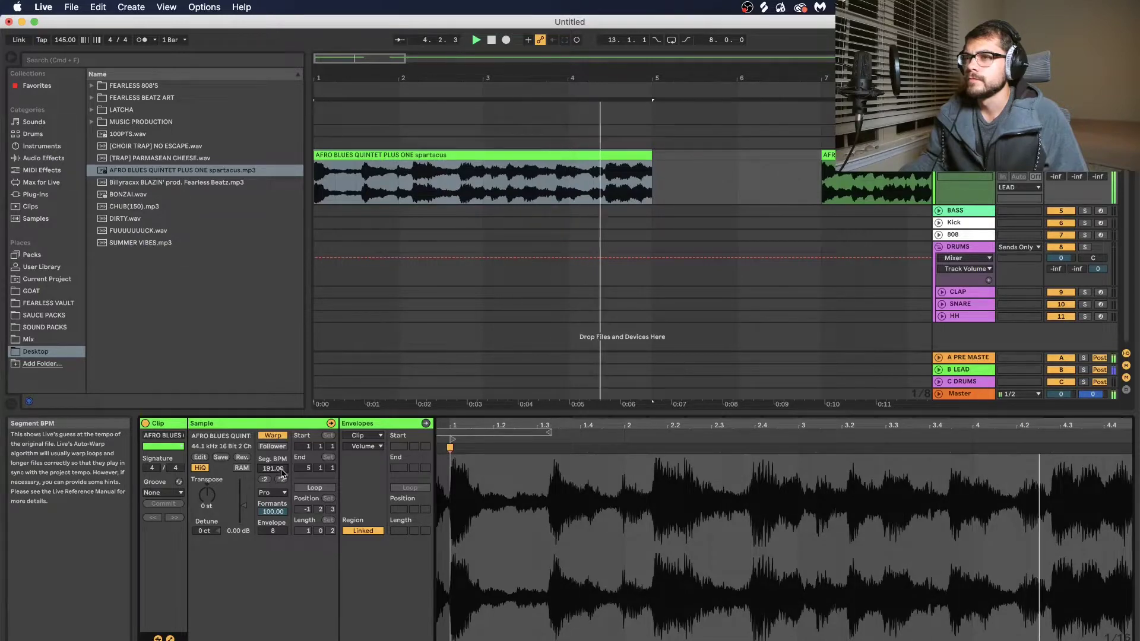
left_click_drag(282, 469, 281, 484)
left_click(568, 185)
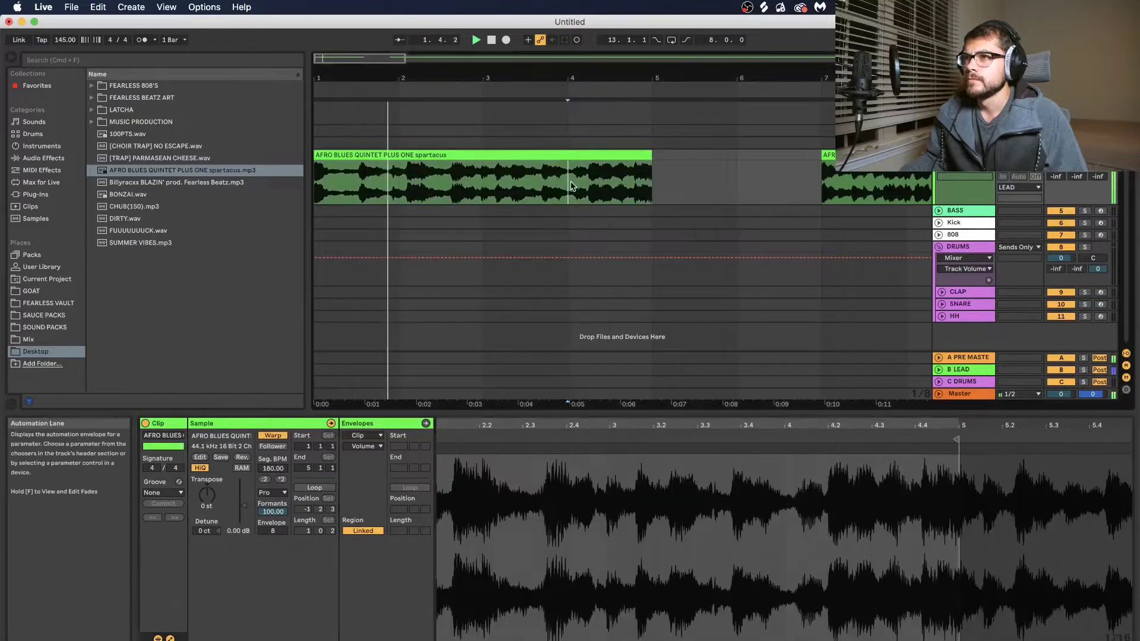
key("space")
key("space")
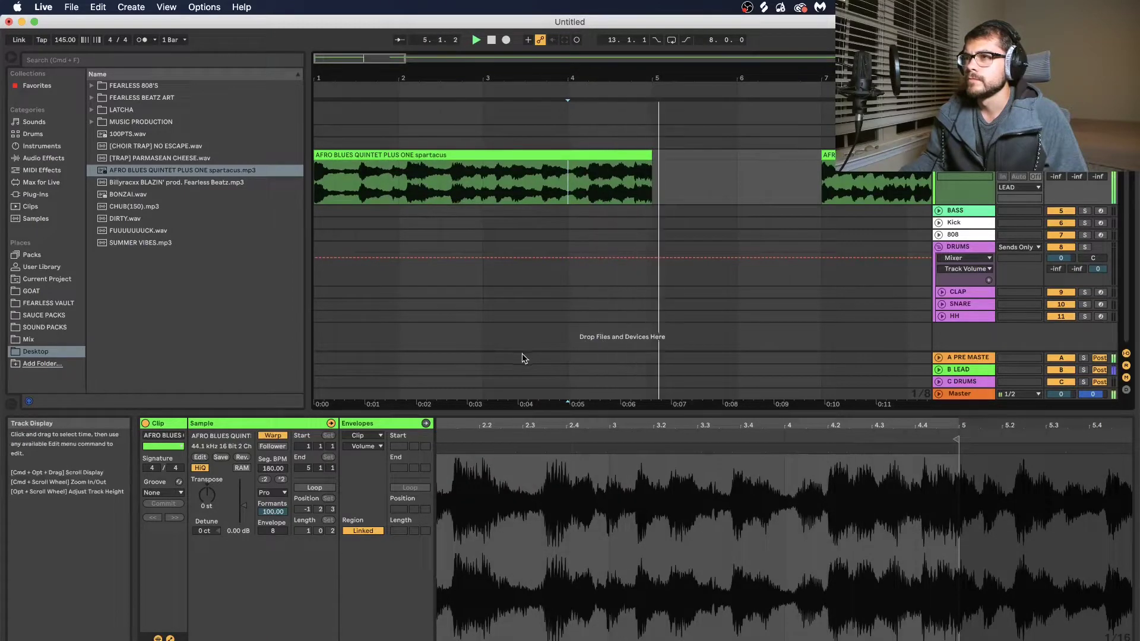
key("space")
key("space")
left_click_drag(282, 471, 281, 475)
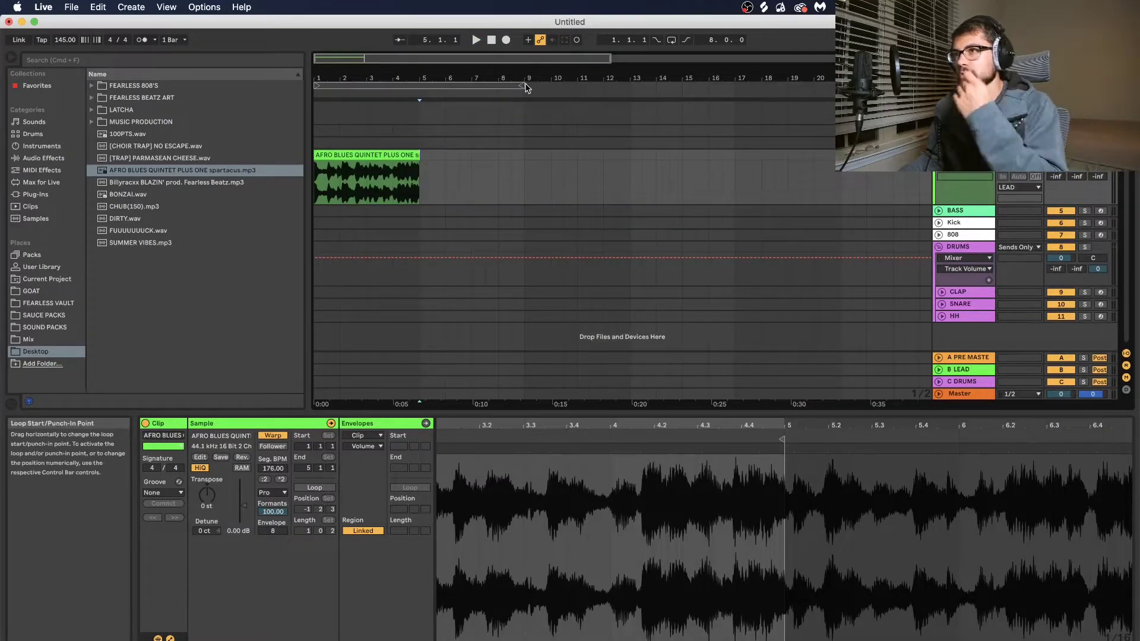
- Set the arrangement loop to the four-bar clip from bar 1 to bar 5, turn on looping and play it
left_click_drag(525, 87, 427, 84)
left_click(406, 85)
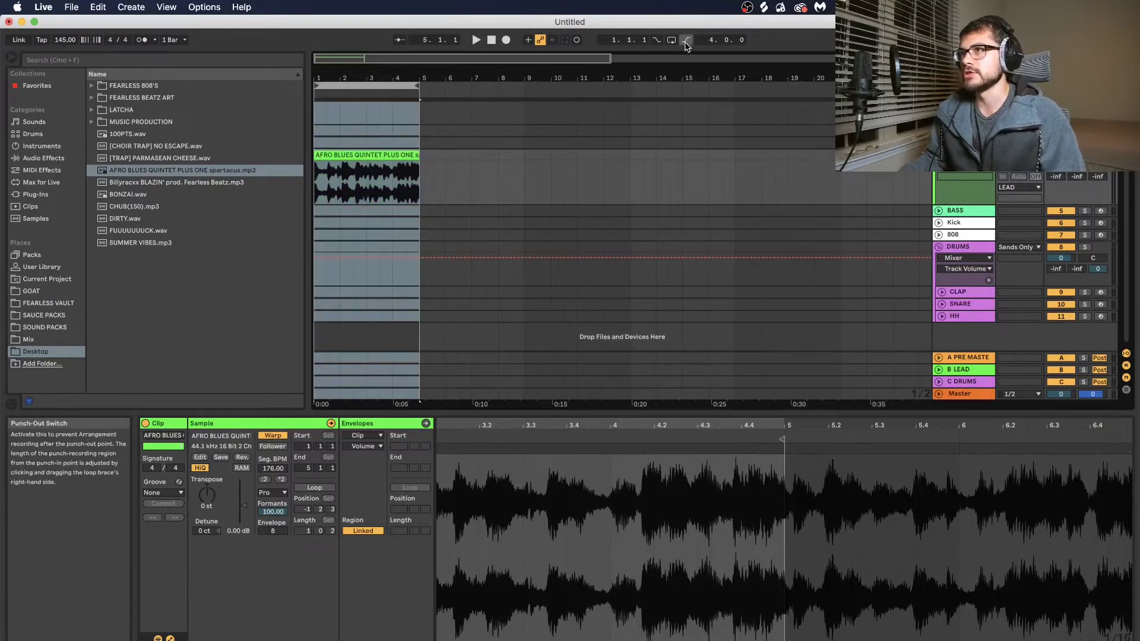
left_click_drag(359, 79, 354, 140)
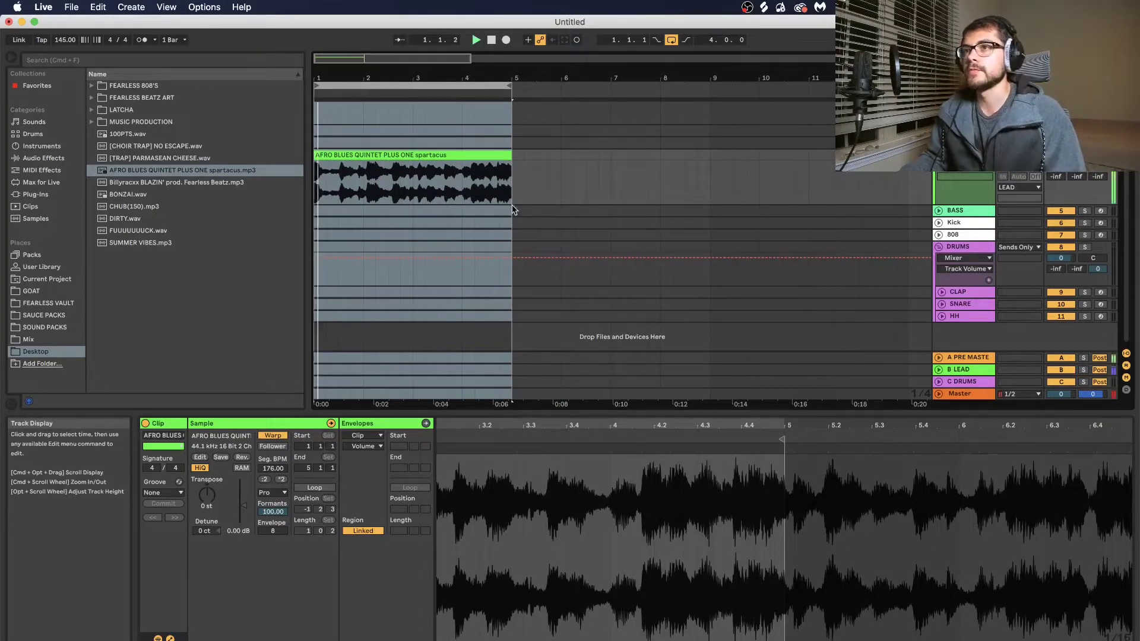
left_click_drag(385, 79, 385, 103)
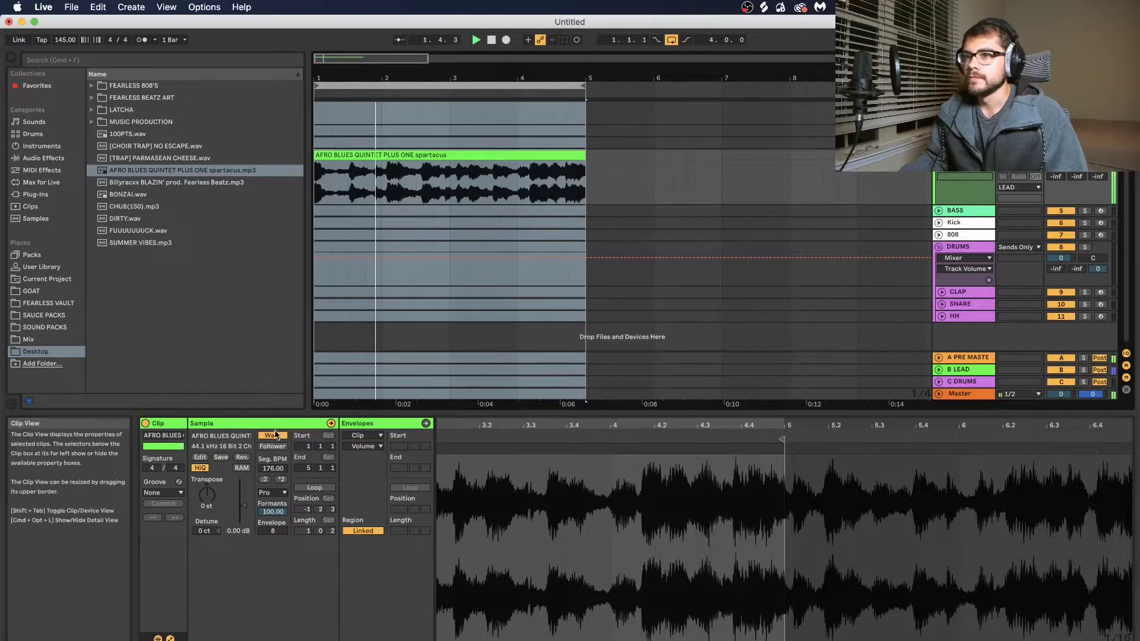
- Fine-tune the looping clip's segment BPM to 167
left_click_drag(274, 468, 274, 476)
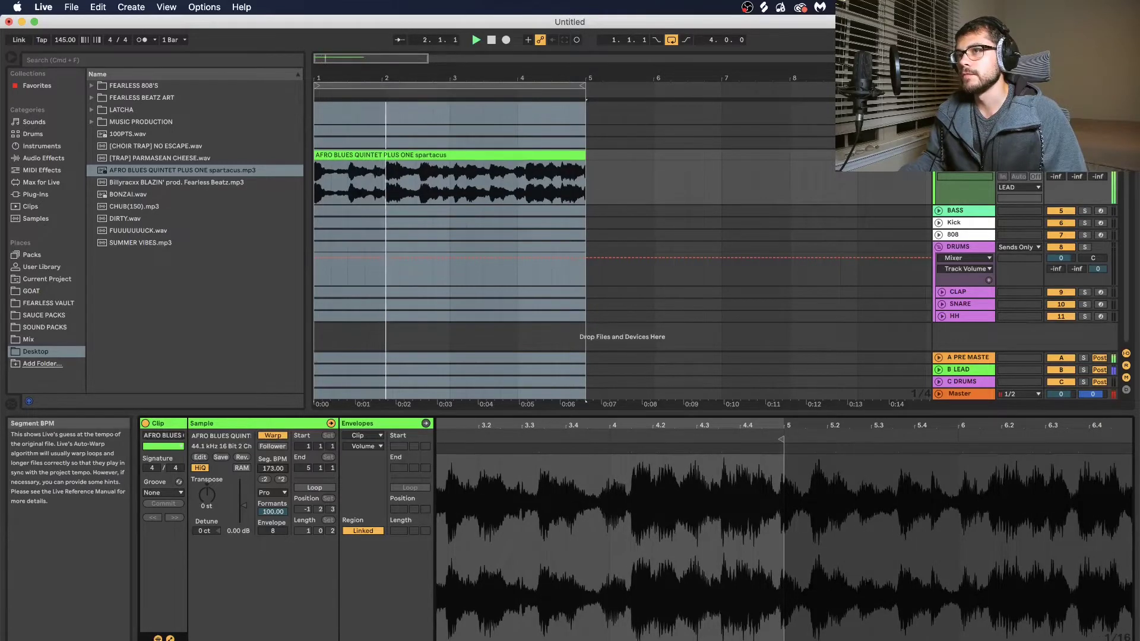
left_click_drag(274, 476, 274, 483)
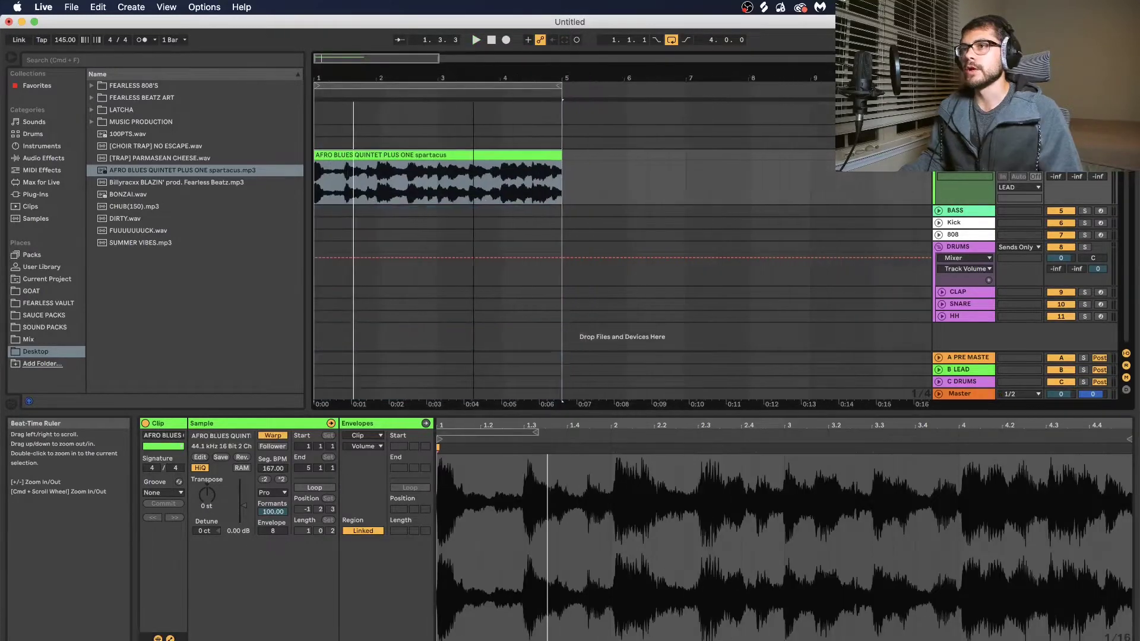
- Add the full spartacus sample to the arrangement again and isolate a second section of it on a new track at bar 5
left_click_drag(386, 78, 386, 59)
left_click_drag(156, 171, 496, 178)
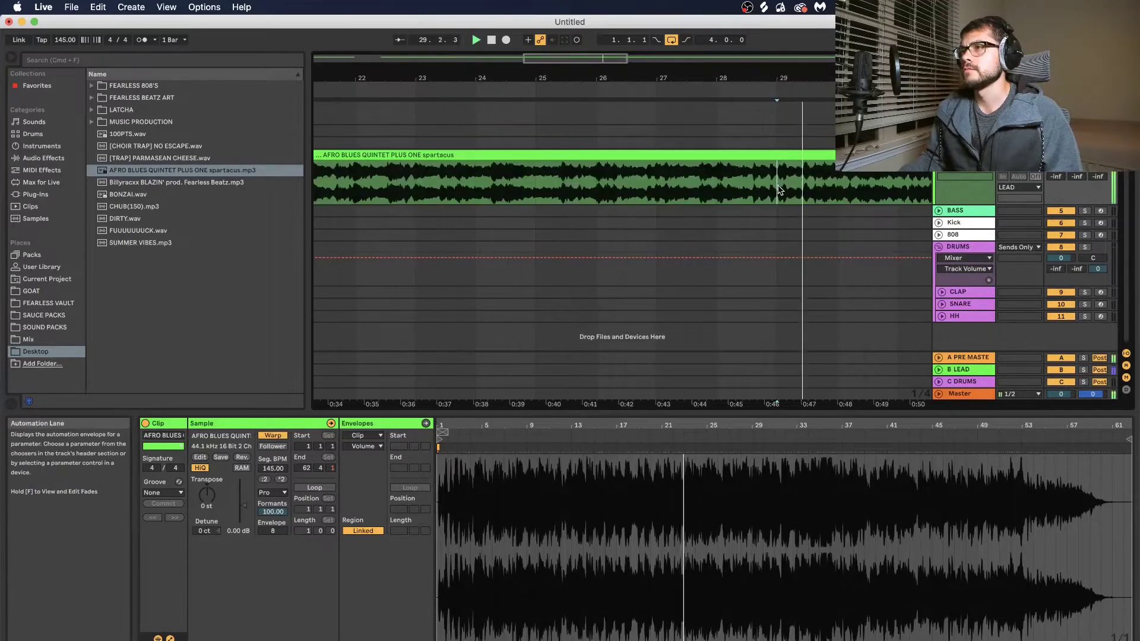
left_click_drag(858, 78, 636, 88)
left_click(815, 208)
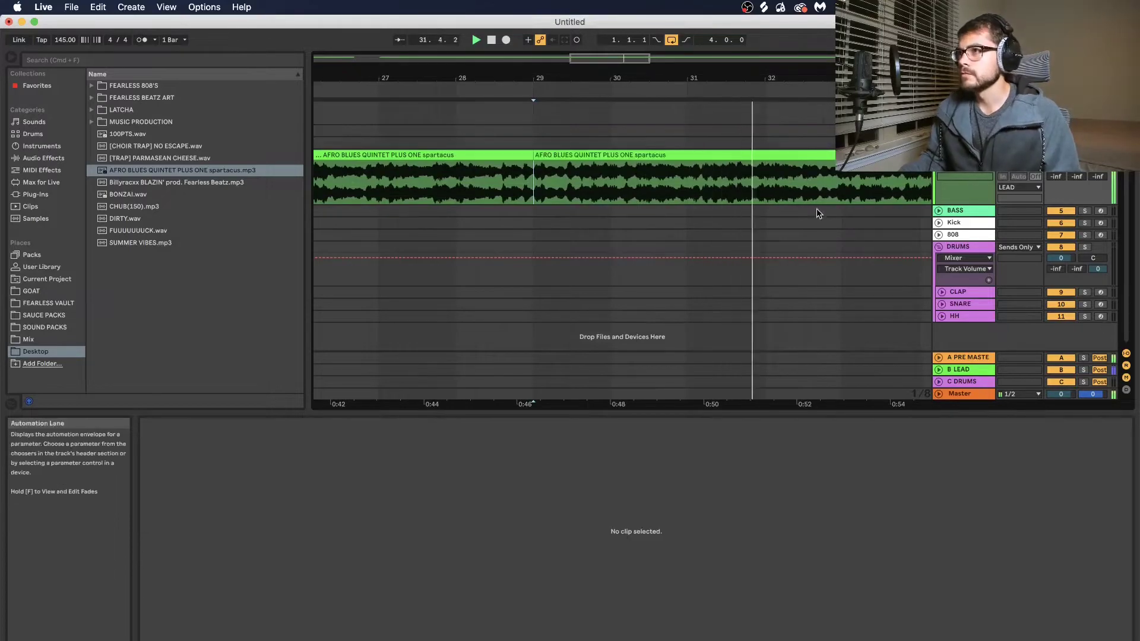
left_click(803, 190)
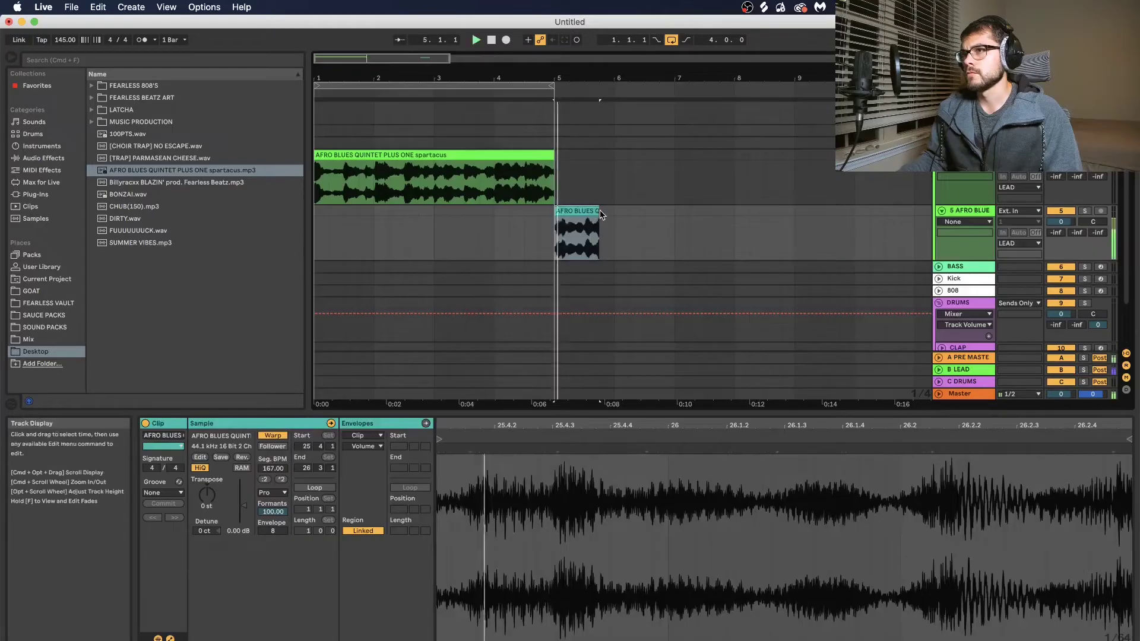
- Extend the second section's clip to four bars, ending at bar 9, and shift the loop range onto it
left_click_drag(602, 214, 795, 212)
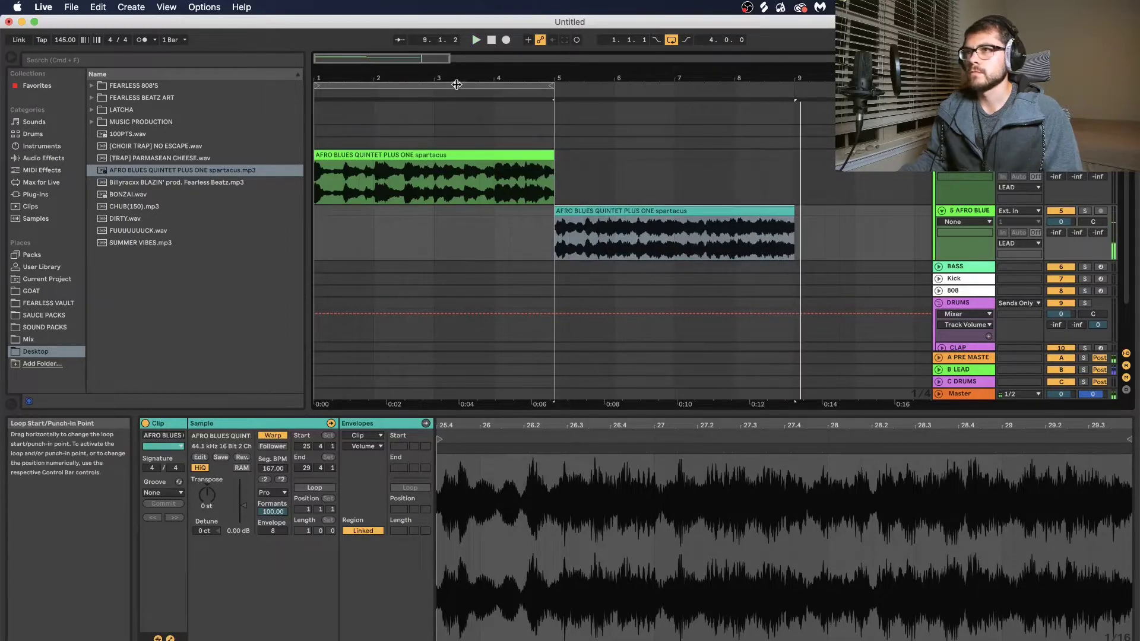
left_click_drag(478, 87, 720, 95)
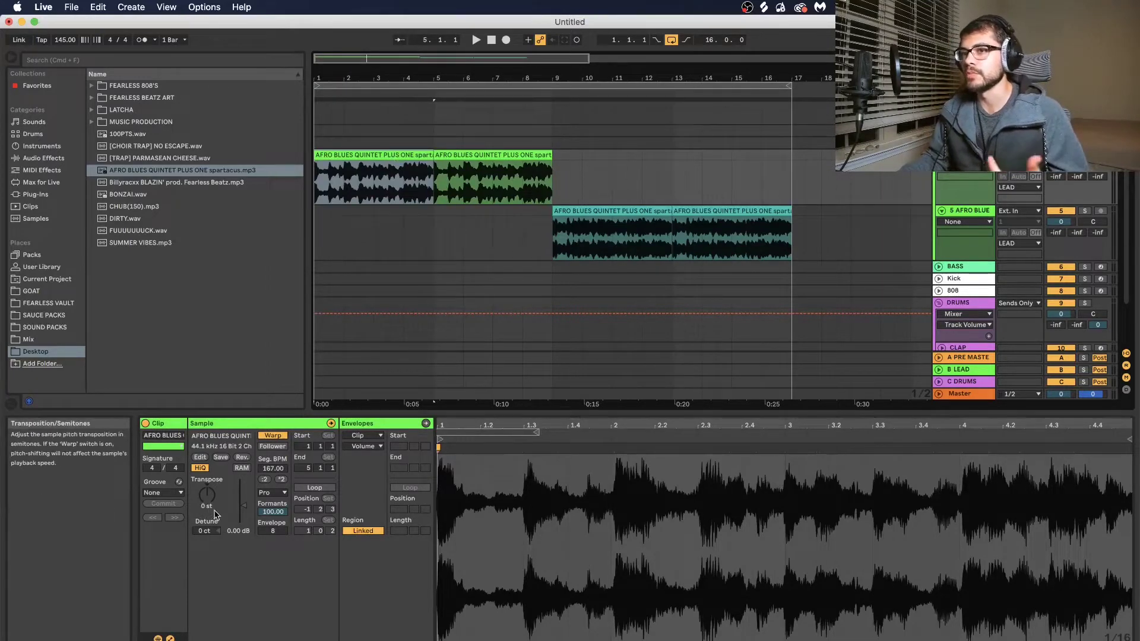
- Transpose the sample clips on both tracks to -3 st while the arrangement plays
key("space")
left_click_drag(200, 495, 207, 497)
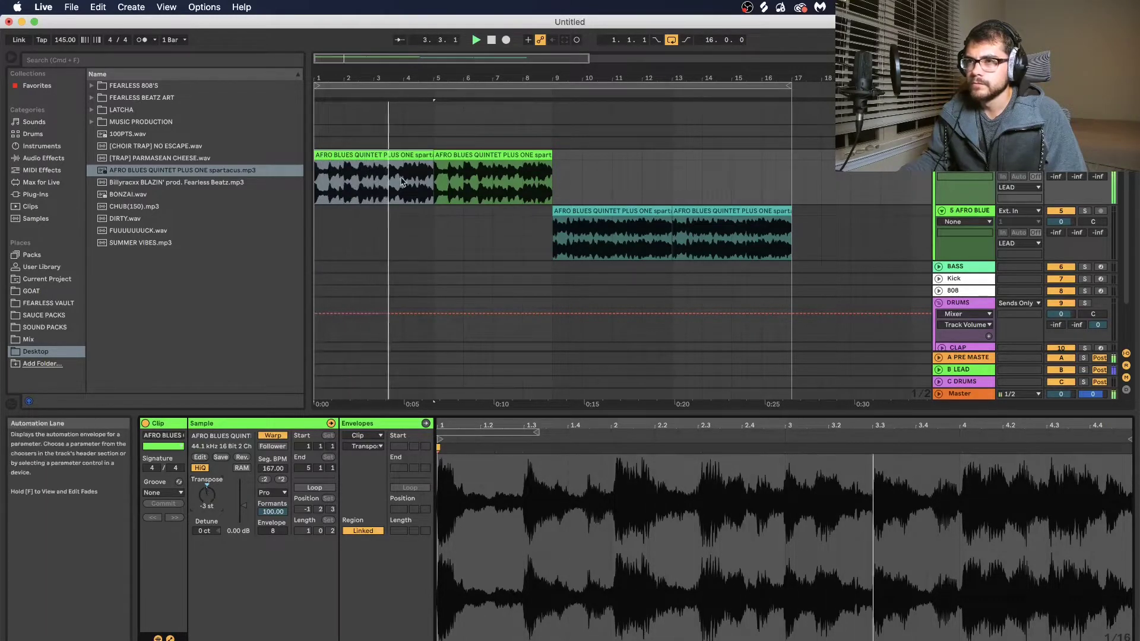
left_click(471, 192)
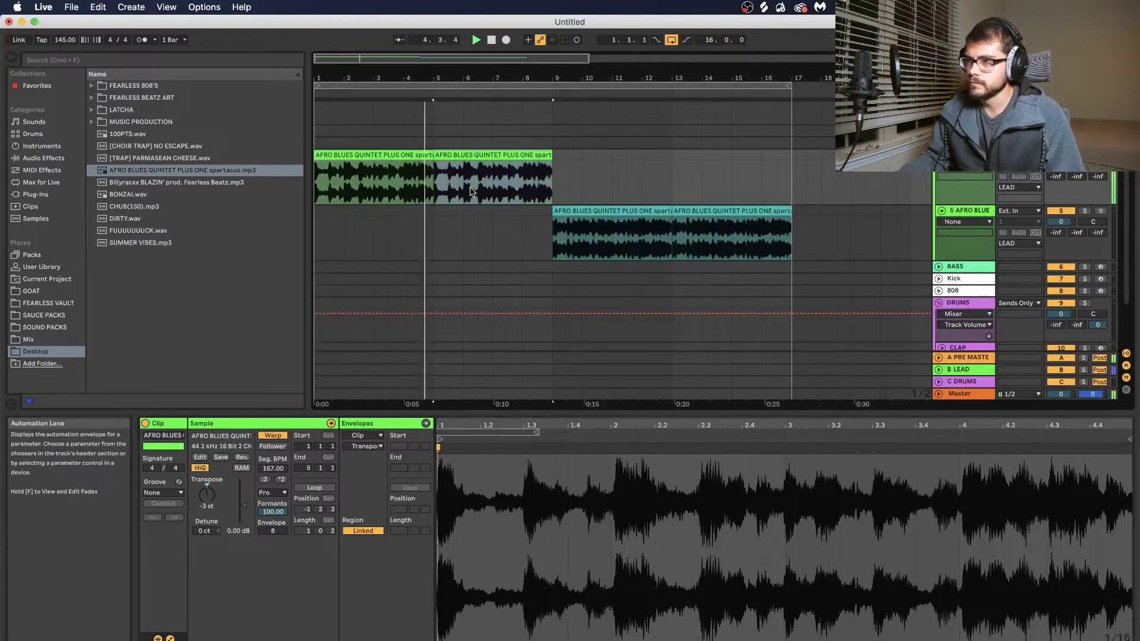
left_click(587, 222)
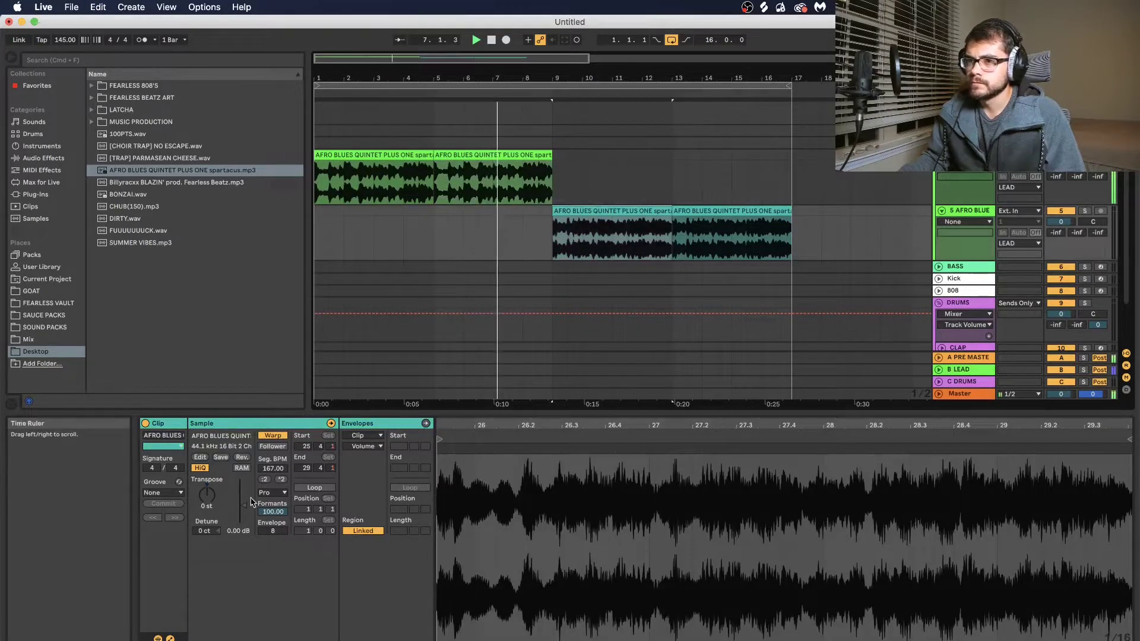
left_click(212, 497)
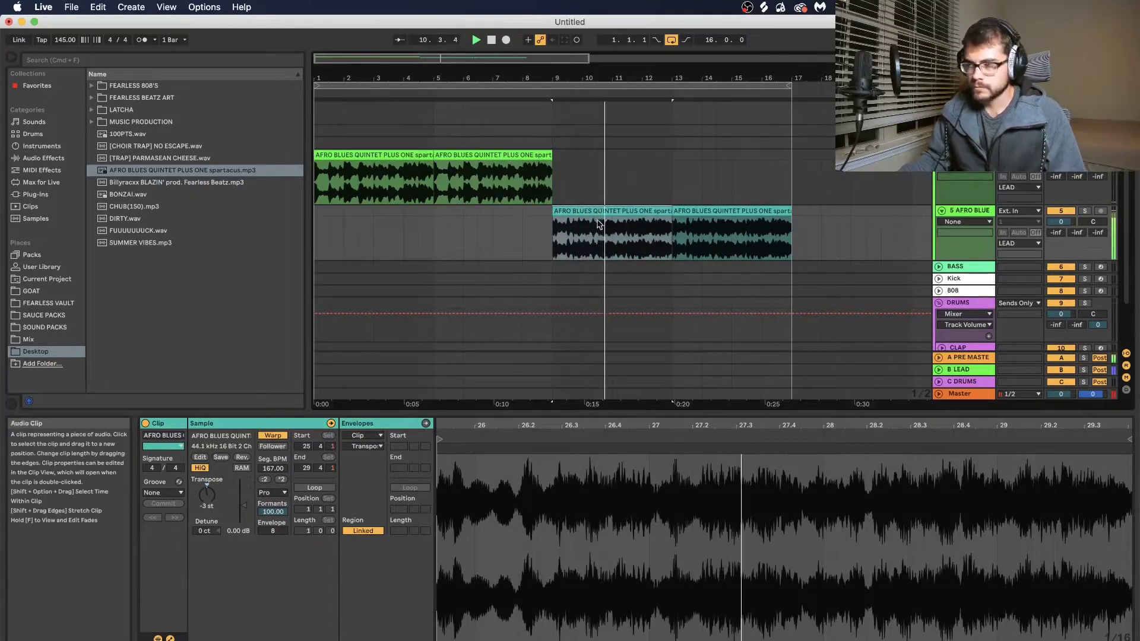
left_click(683, 212)
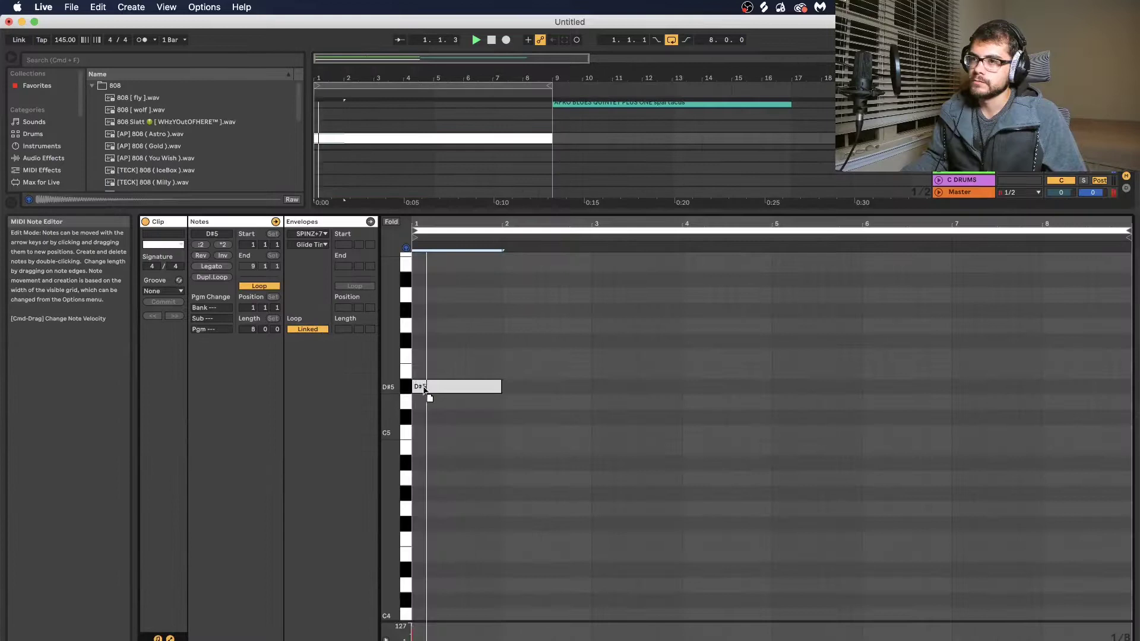
- Move the first note of the 808 MIDI clip to D5 and add two short E5 notes in the second half of bar 2
mouse_move(424, 390)
left_mouse_down()
mouse_move(423, 406)
mouse_move(422, 372)
mouse_move(423, 403)
left_mouse_up()
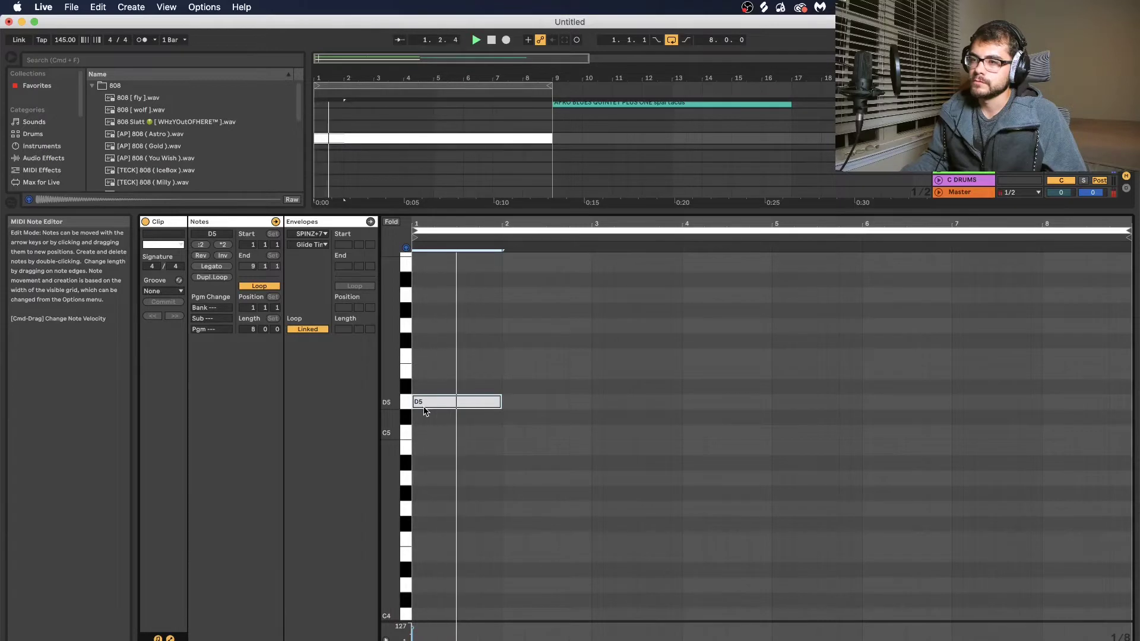
double_click(552, 401)
left_click_drag(552, 402, 591, 403)
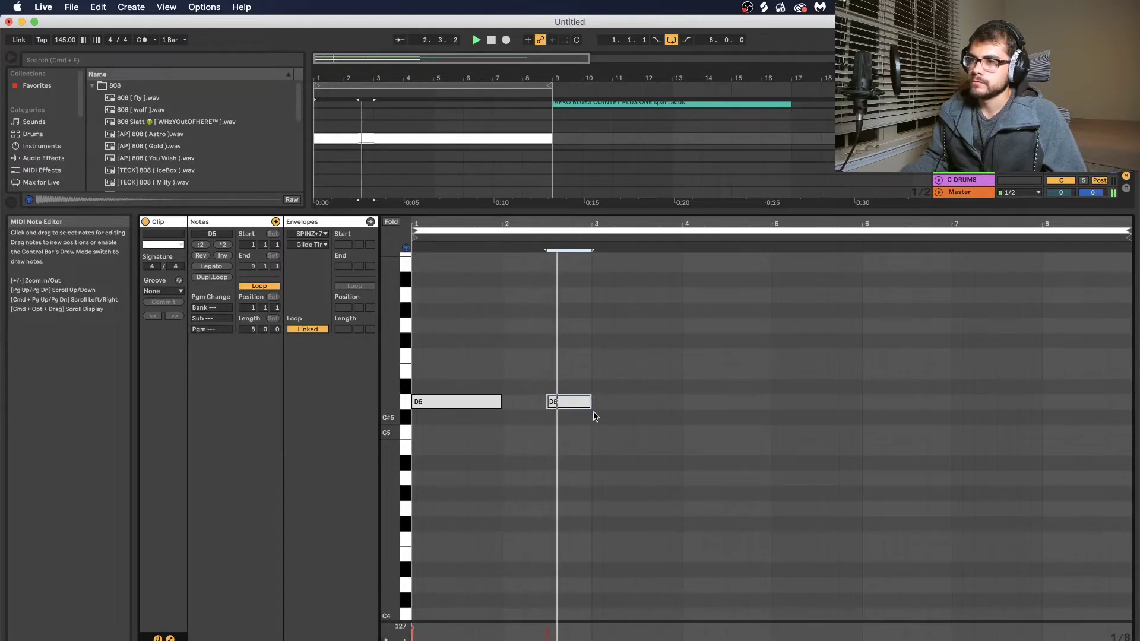
left_click_drag(570, 405, 558, 403)
left_click(582, 431)
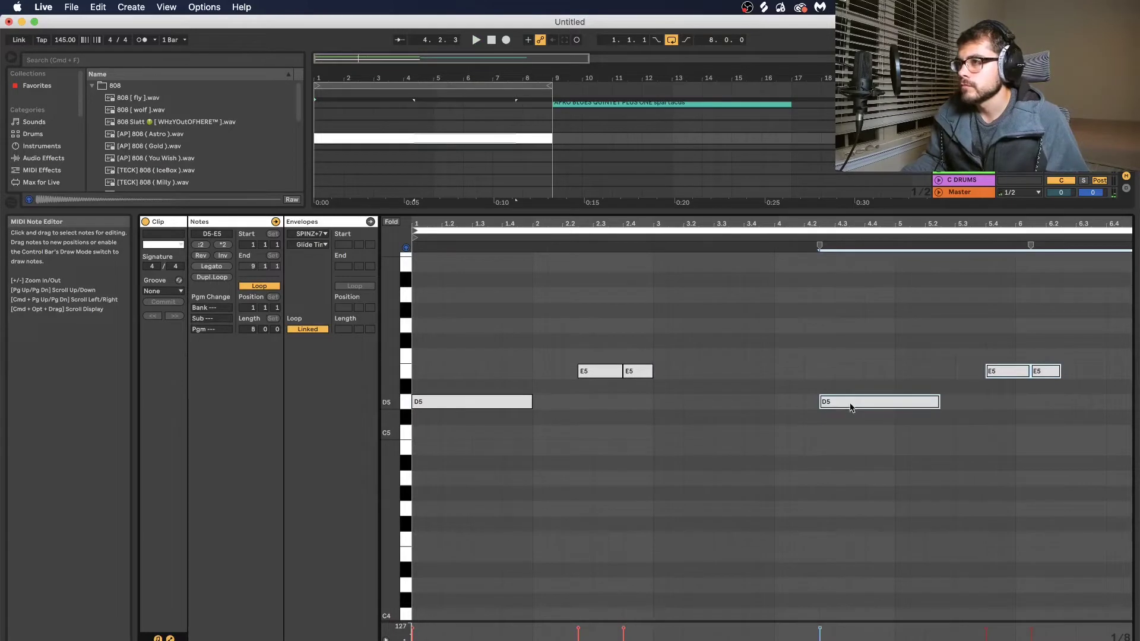
- Move the copied D5–E5 phrase to the start of bar 3 and duplicate it to fill the eight-bar 808 clip
left_click_drag(851, 407, 683, 406)
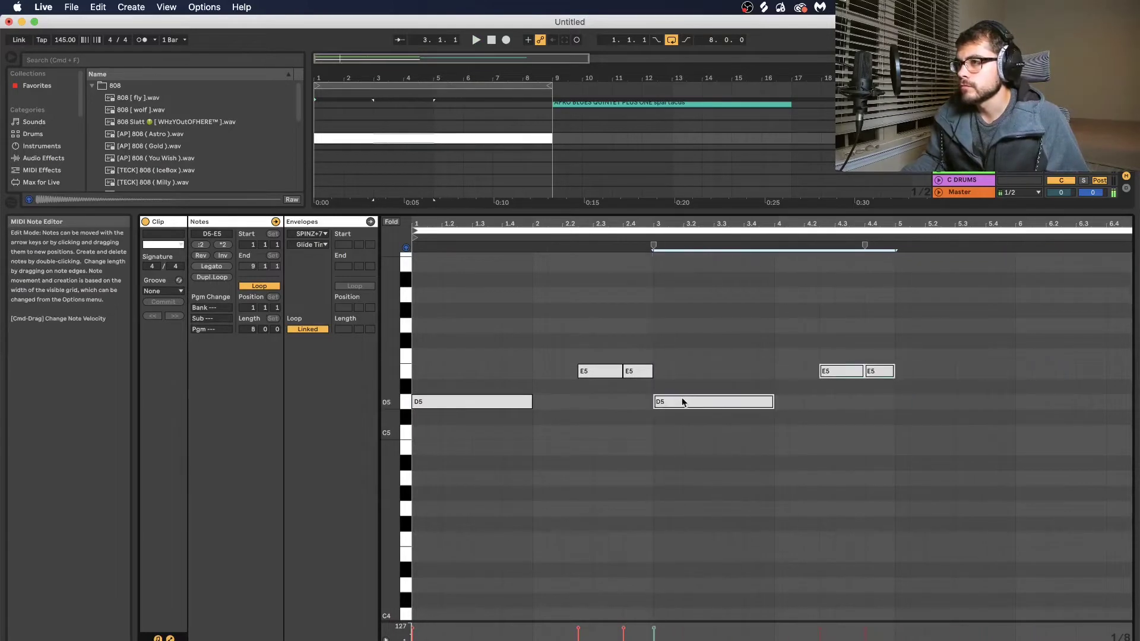
key("super+d")
double_click(972, 223)
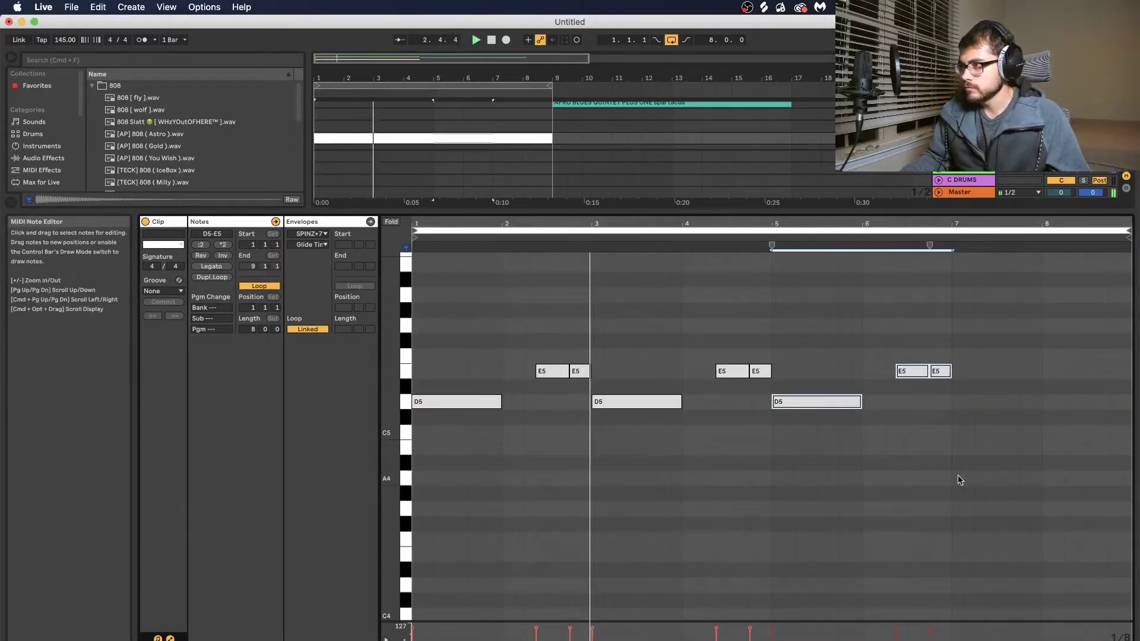
key("super+d")
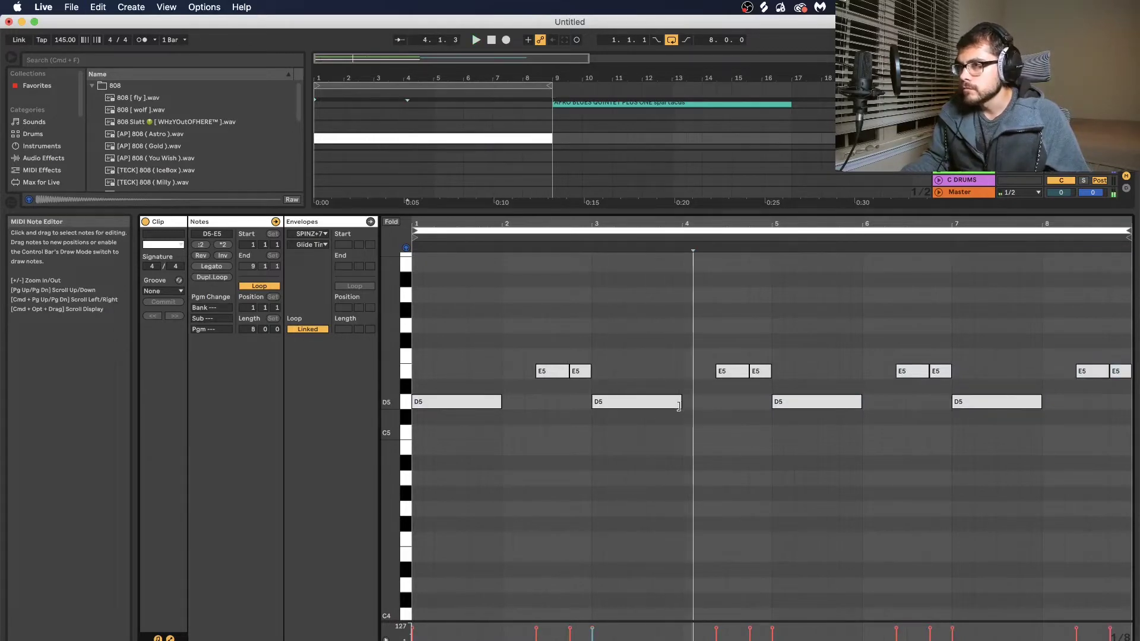
- Break the held D5 note in bar 3 into three shorter D5 notes and transpose the 808 notes down to D3–E3
left_click_drag(680, 404, 626, 409)
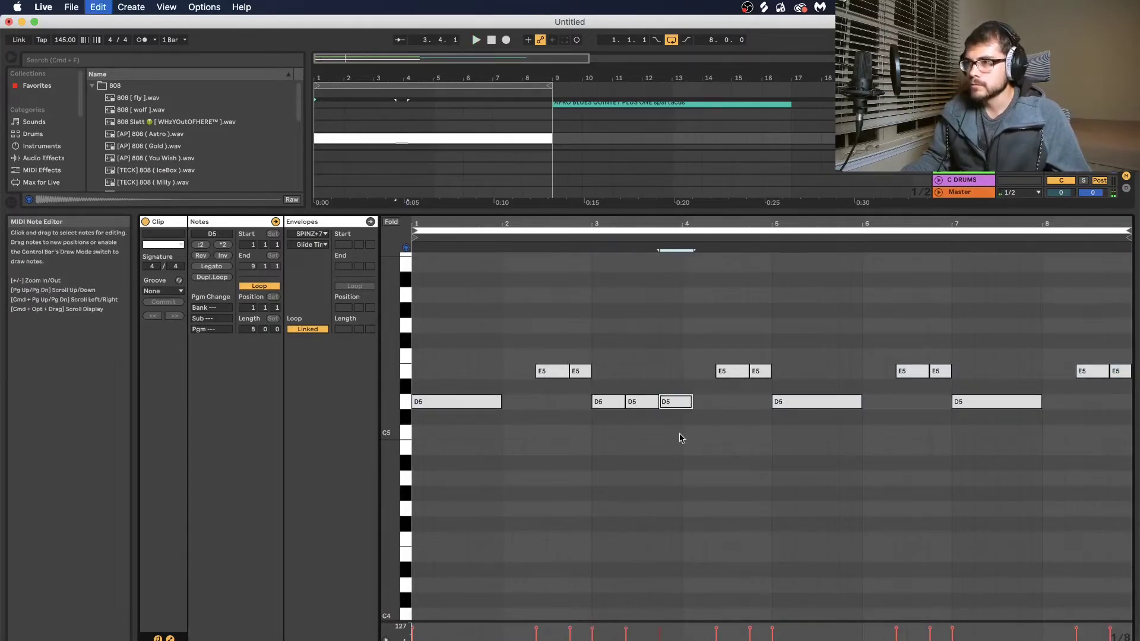
left_click_drag(690, 401, 709, 402)
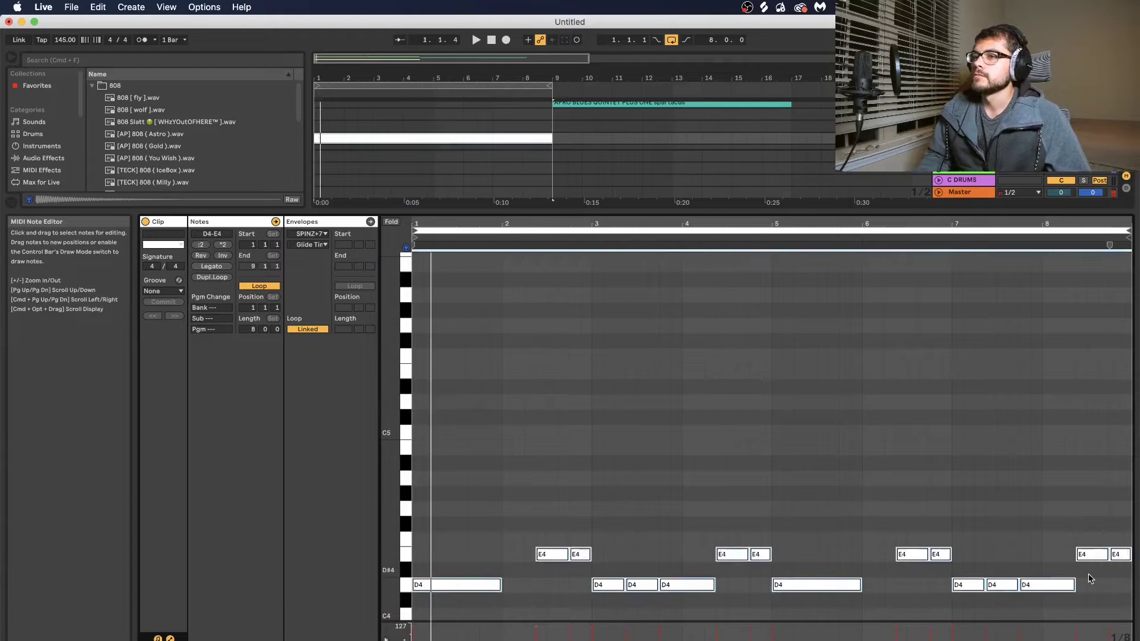
key("shift+Down")
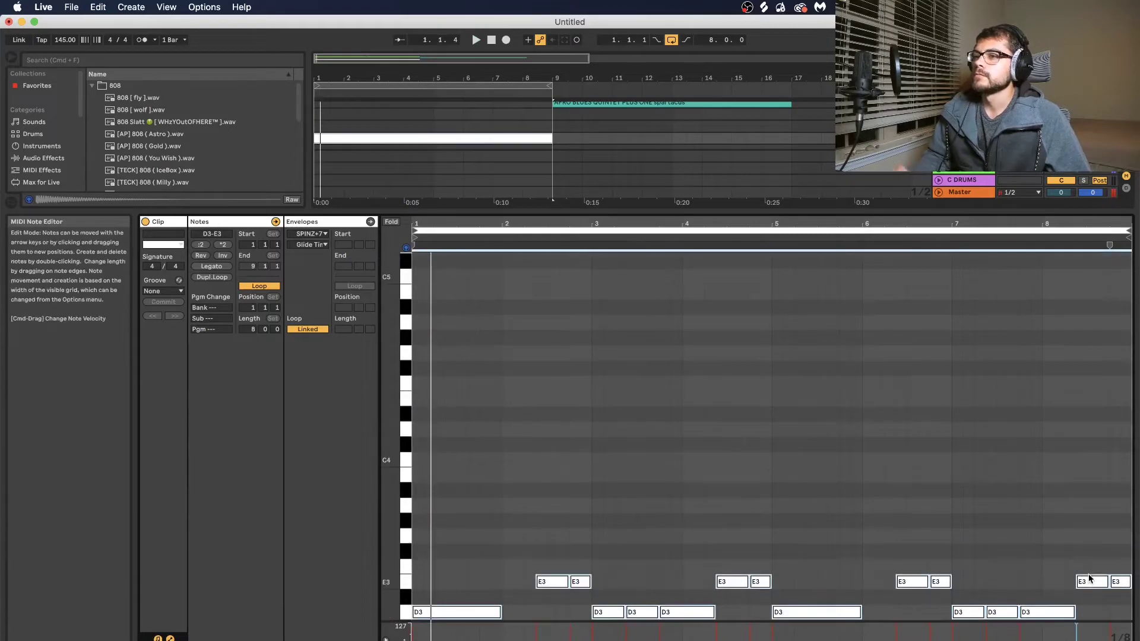
scroll(940, 508, "down", 3)
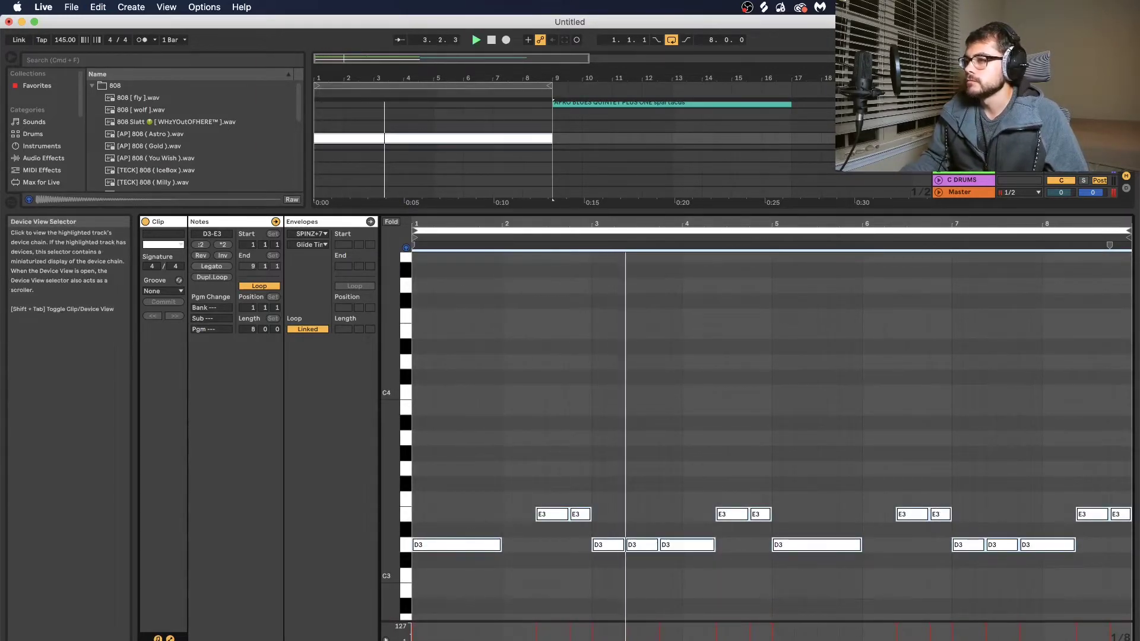
- Show the 808 track's devices and check the track levels in the mixer during playback
left_click(1005, 640)
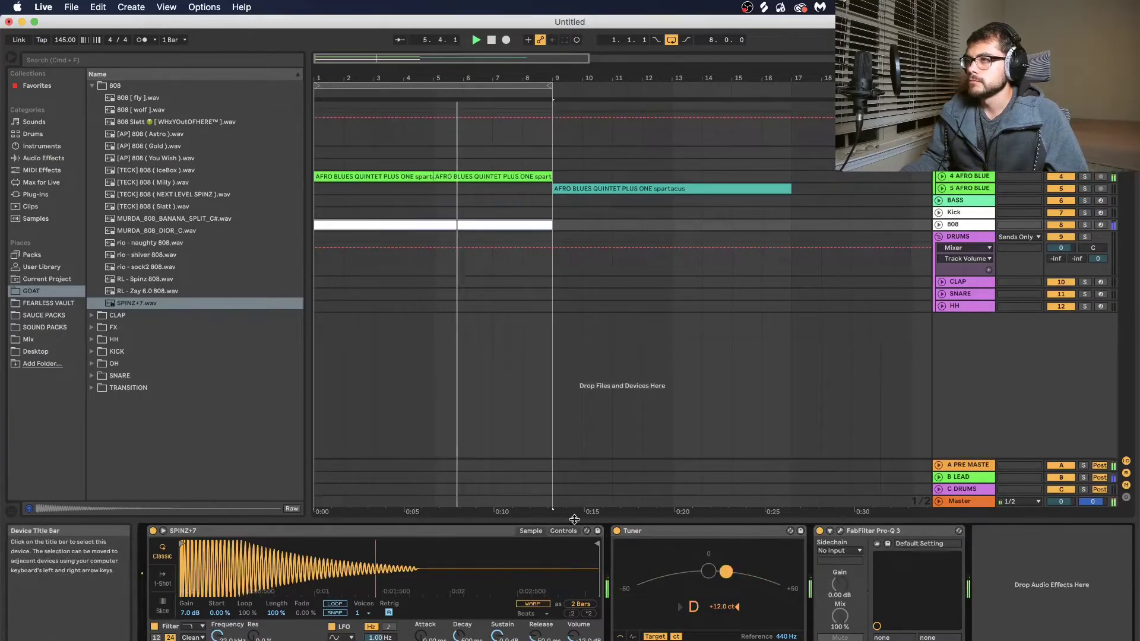
key("Tab")
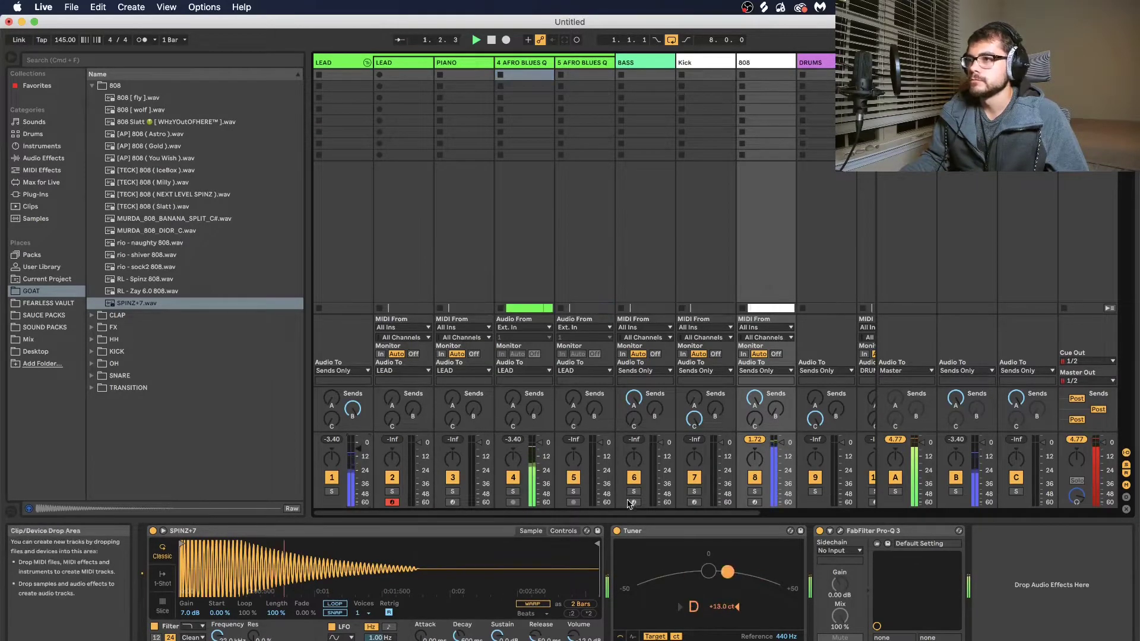
scroll(771, 383, "right", 5)
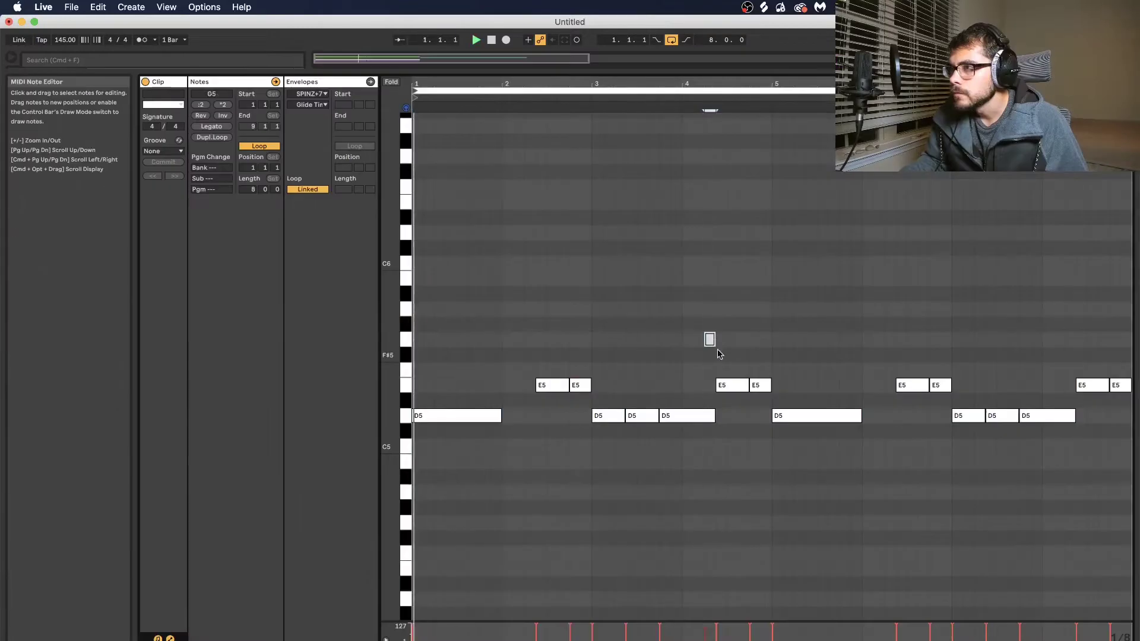
- Rework the 808 line so bar 3's last D note ends at the short G note and bar 6 has two E3 notes
key("super+z")
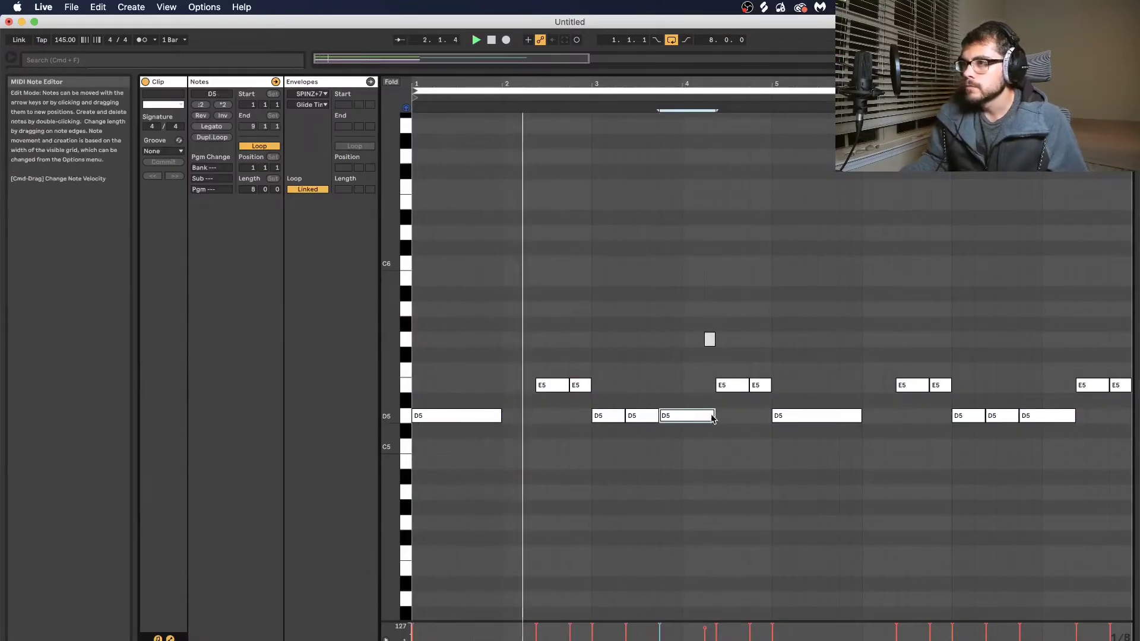
left_click_drag(714, 417, 704, 417)
key("Delete")
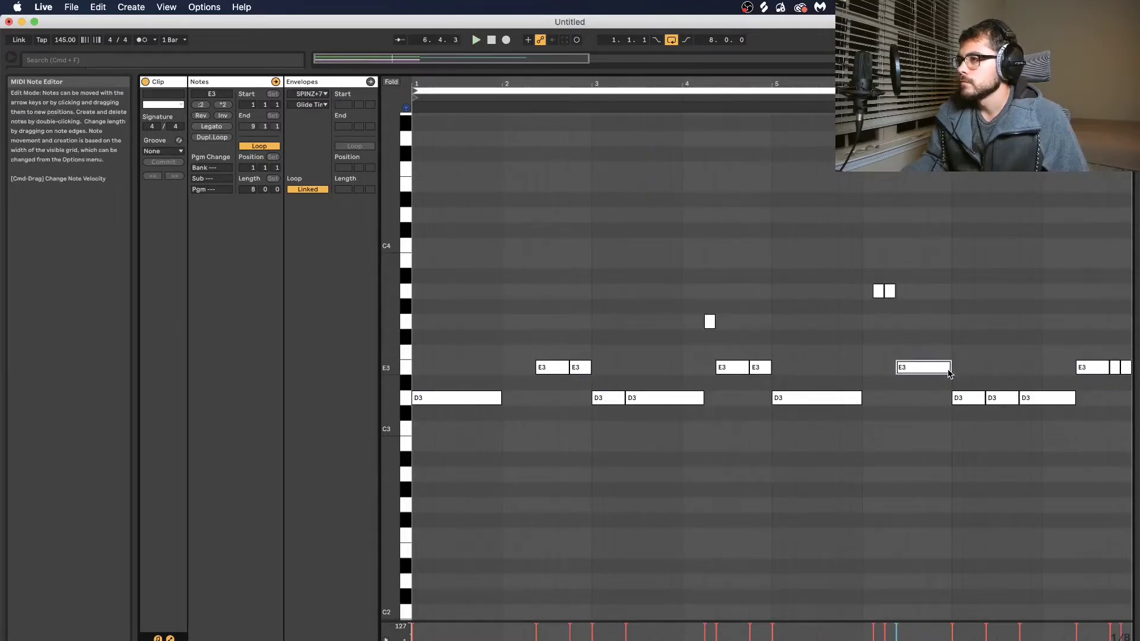
mouse_move(948, 368)
left_mouse_down()
mouse_move(929, 368)
mouse_move(950, 367)
left_mouse_up()
key("super+d")
left_click(941, 420)
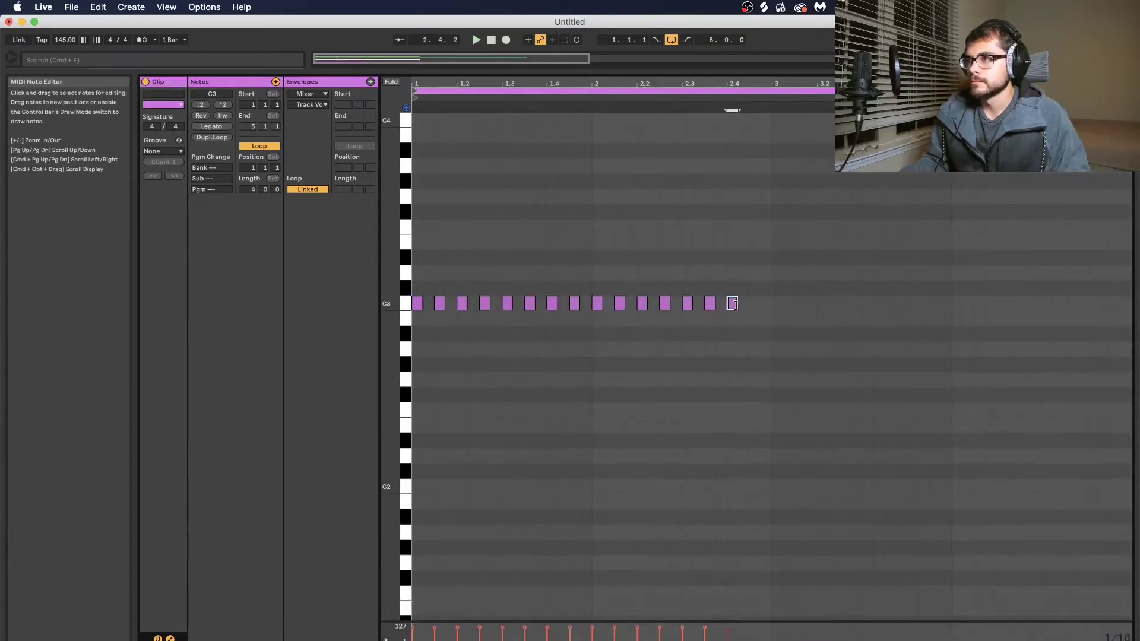
- Complete the two-bar row of C3 hi-hat notes, duplicate it and align the copy with the start of bar 3
double_click(754, 305)
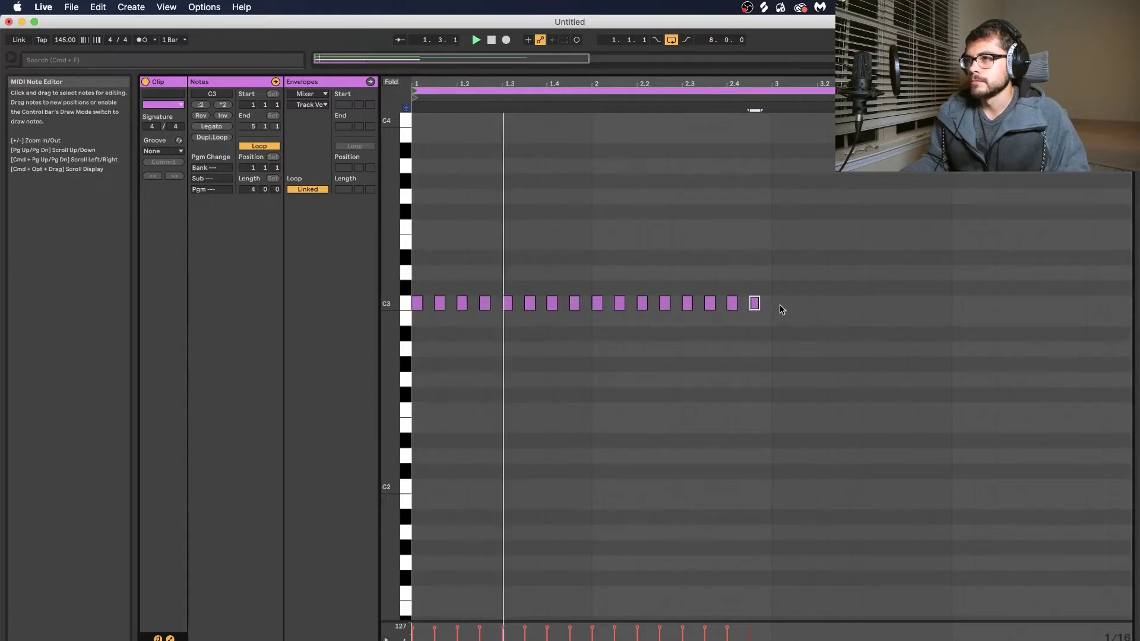
left_click_drag(781, 308, 409, 294)
key("super+d")
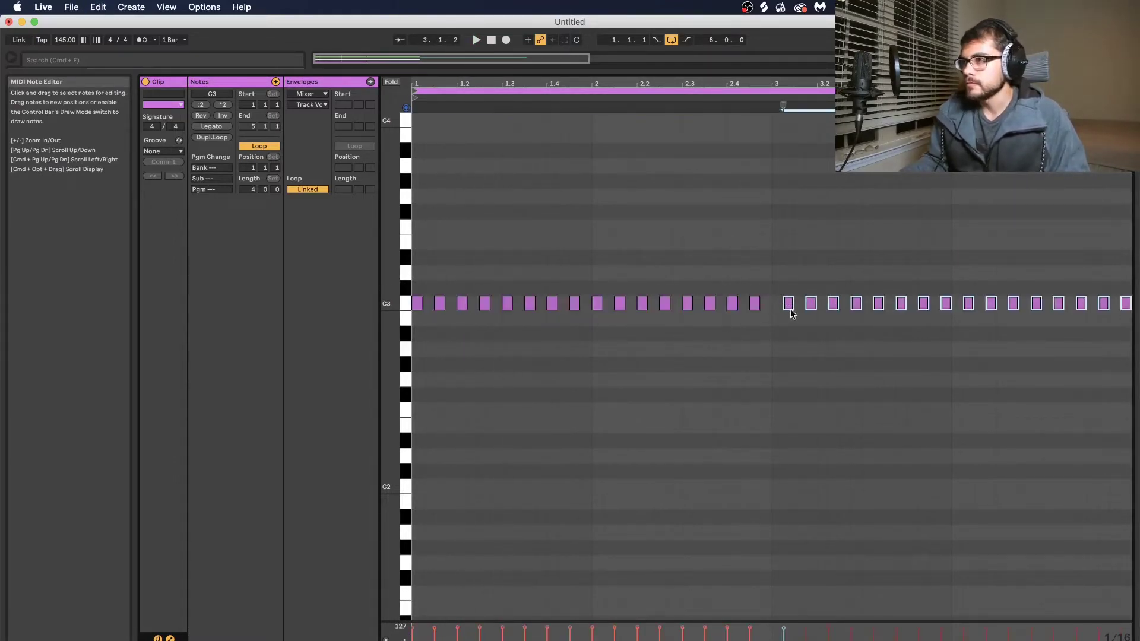
left_click_drag(789, 303, 777, 303)
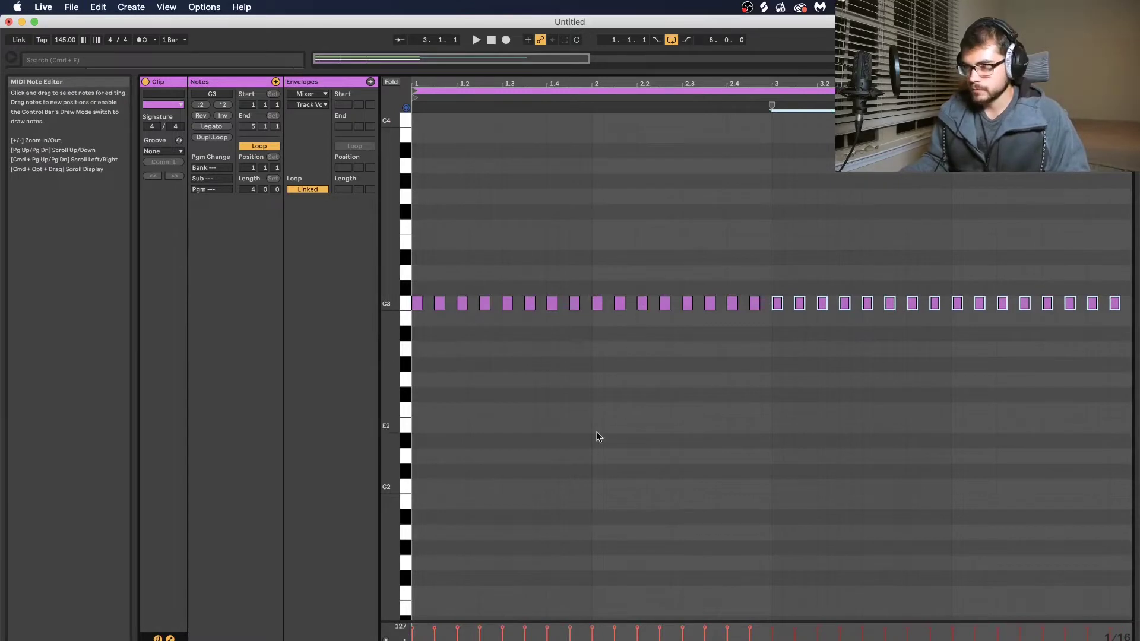
key("super+a")
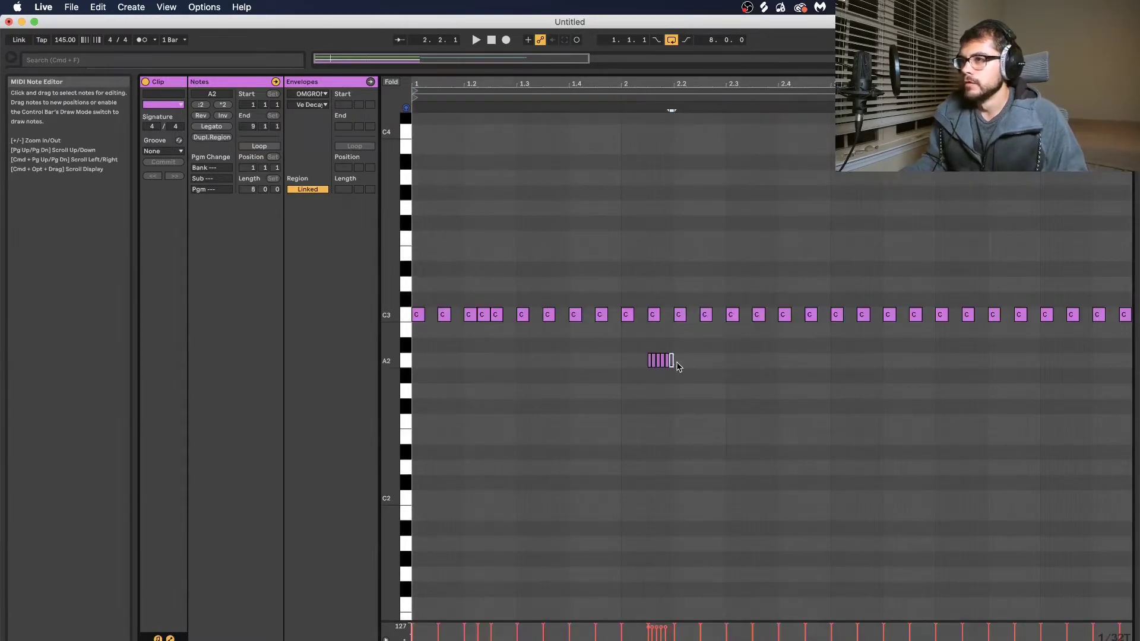
- Move the six-note hi-hat roll in bar 2 to G2 and use a 1/32 grid for an extra C3 hit early in bar 3
left_click_drag(679, 366, 652, 397)
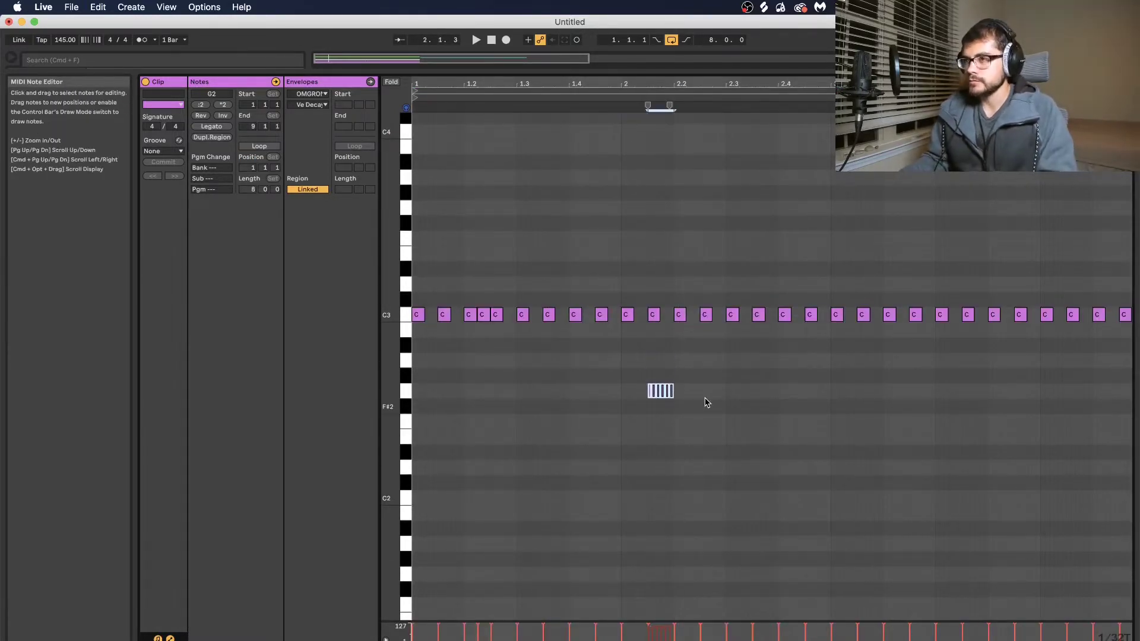
key("space")
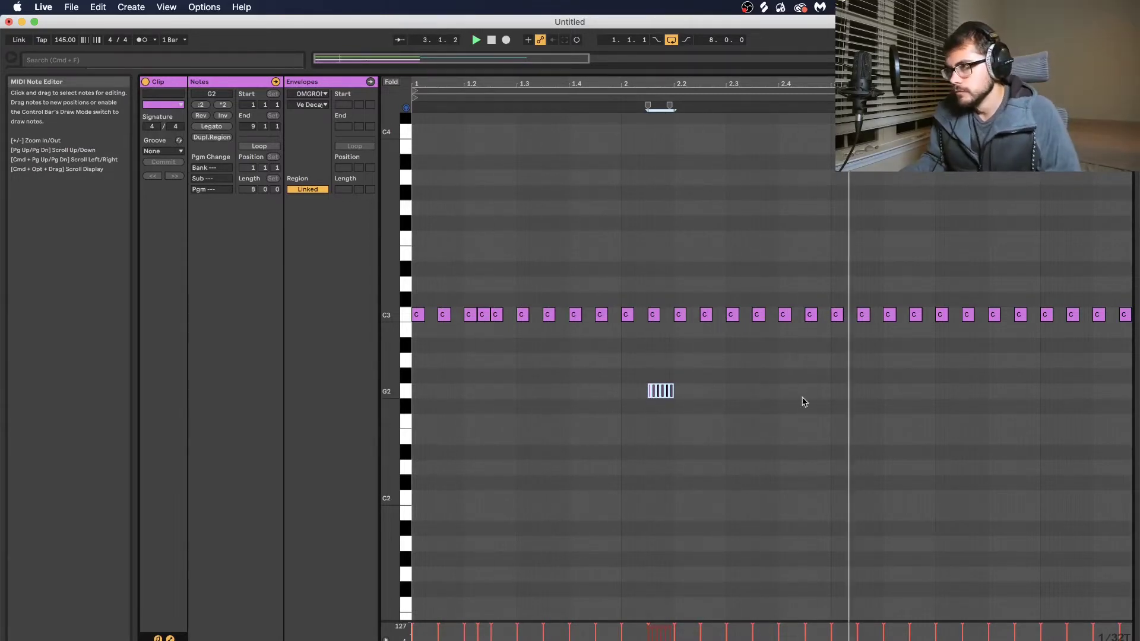
left_click(837, 315)
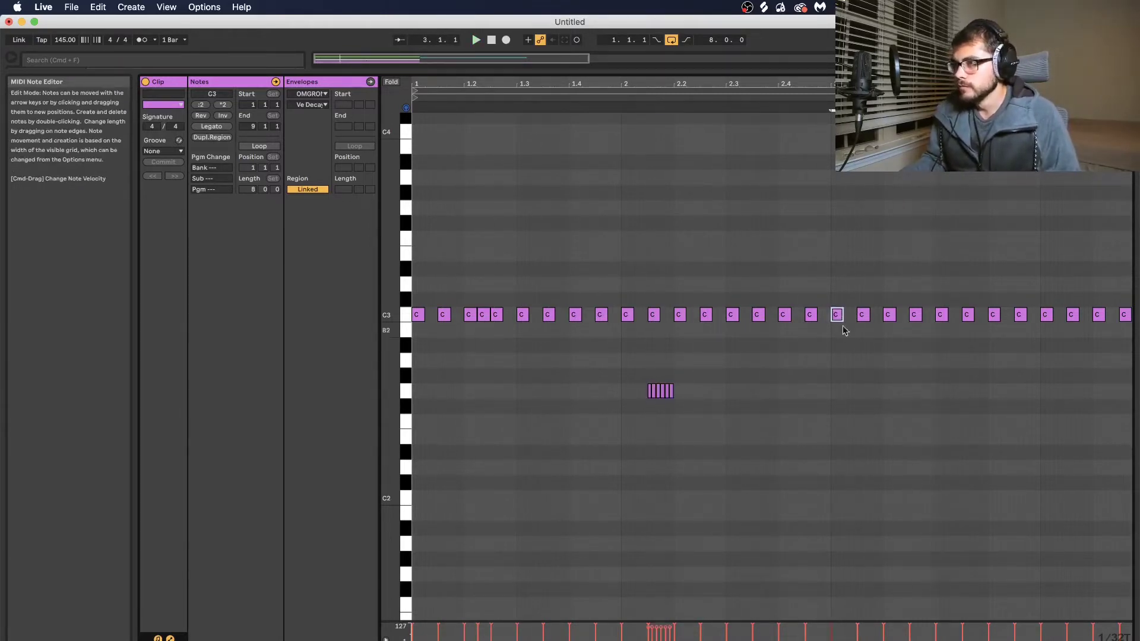
right_click(874, 371)
left_click(934, 580)
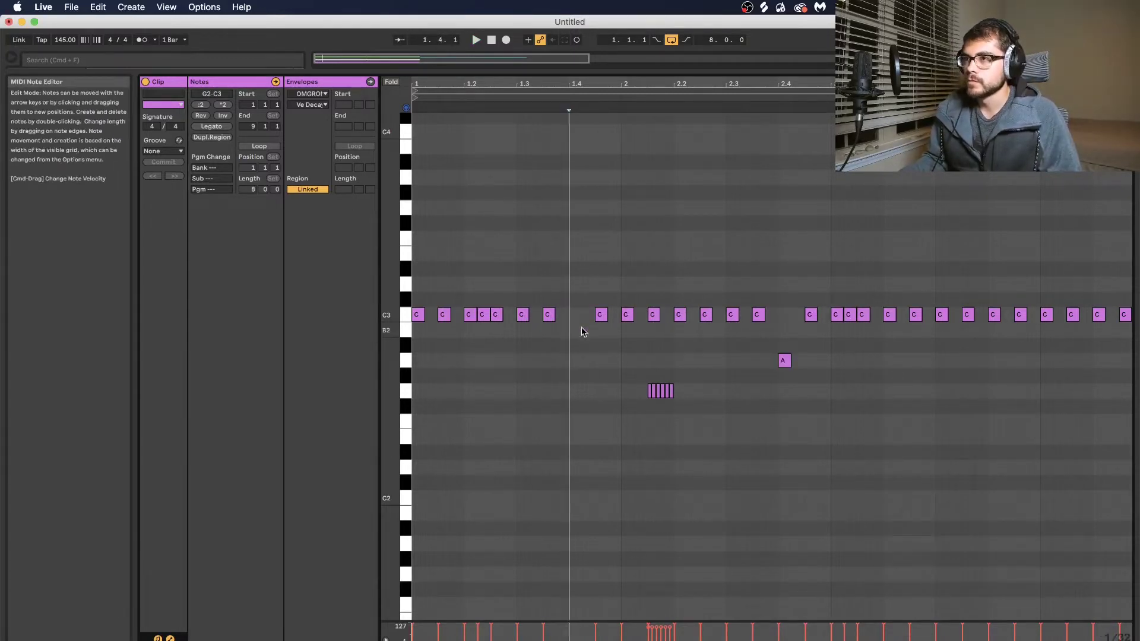
- Remove the C3 hi-hat hit on beat 4 of bar 3 and duplicate the four-bar pattern into the second half of the clip
key("space")
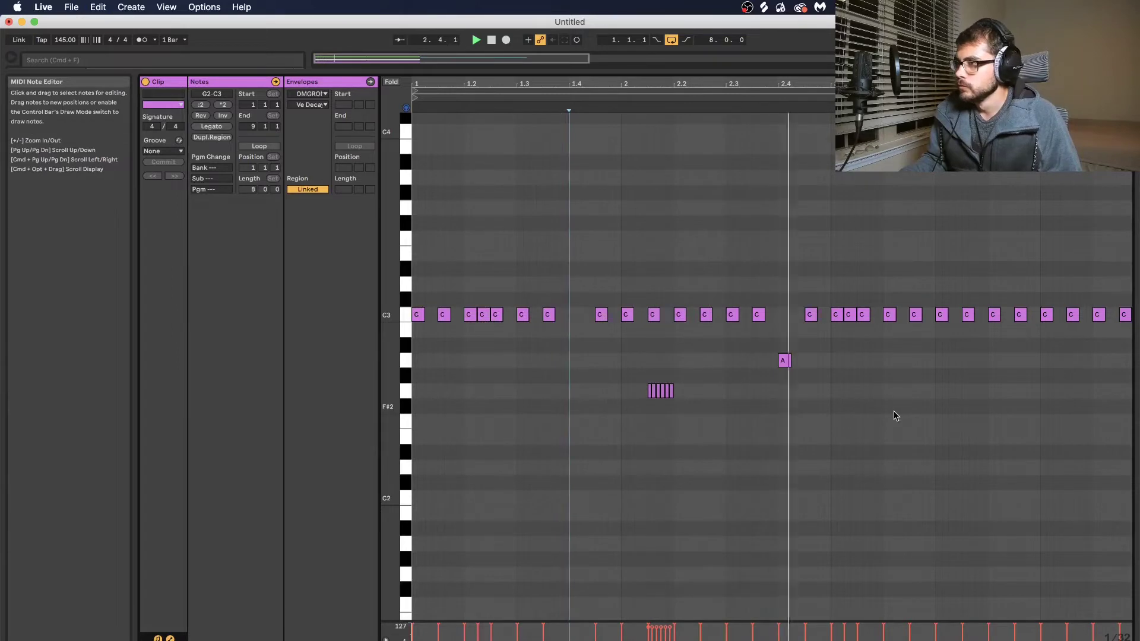
key("space")
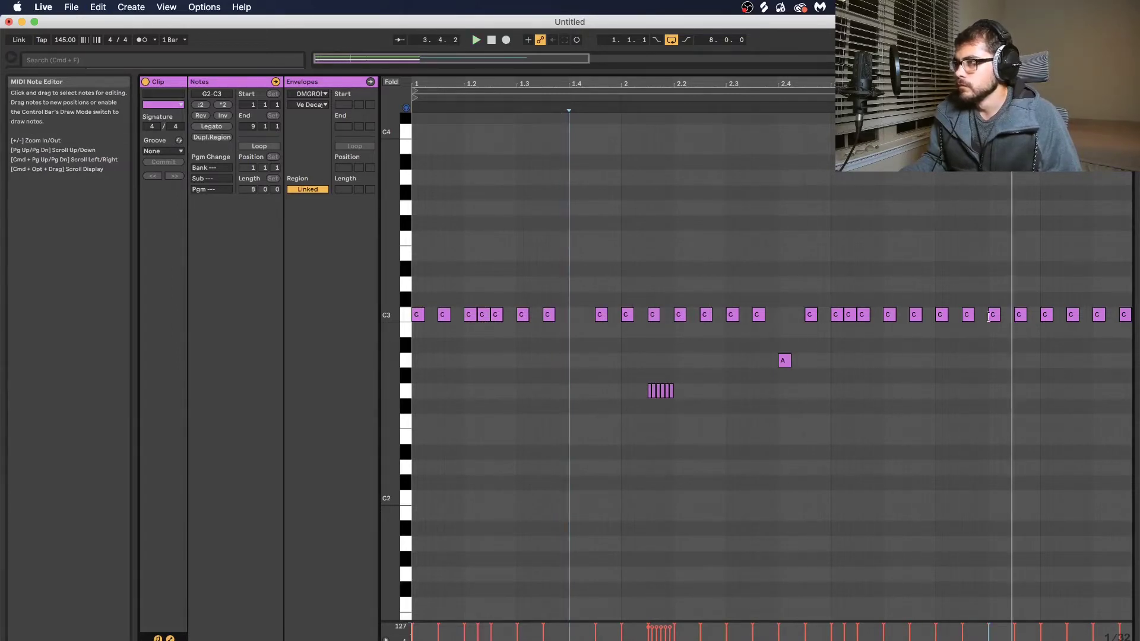
double_click(995, 319)
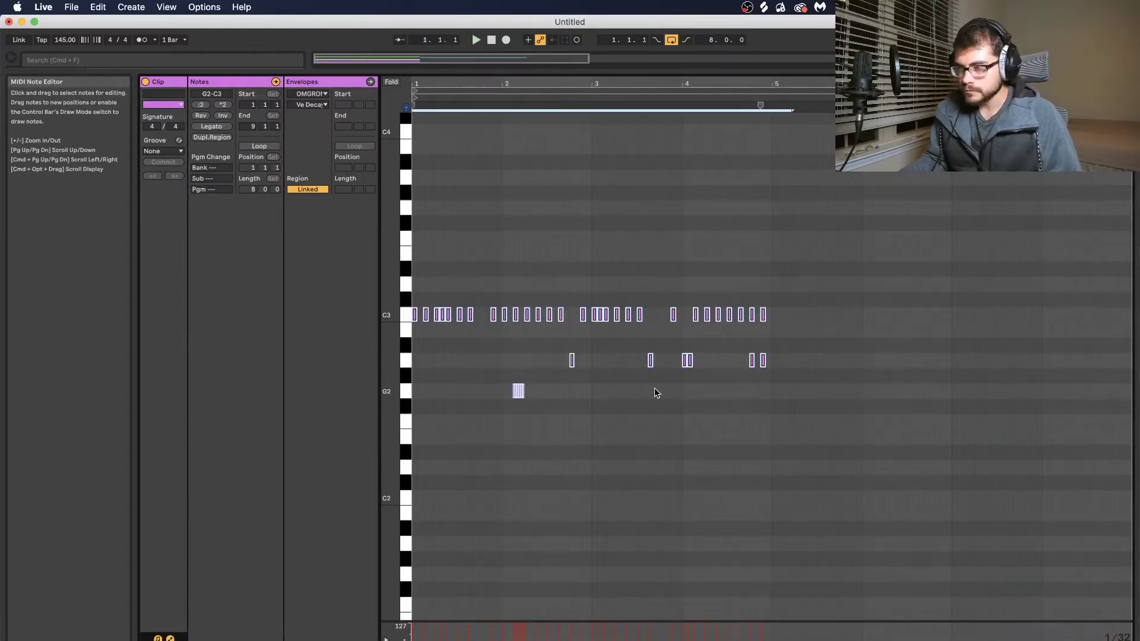
key("super+d")
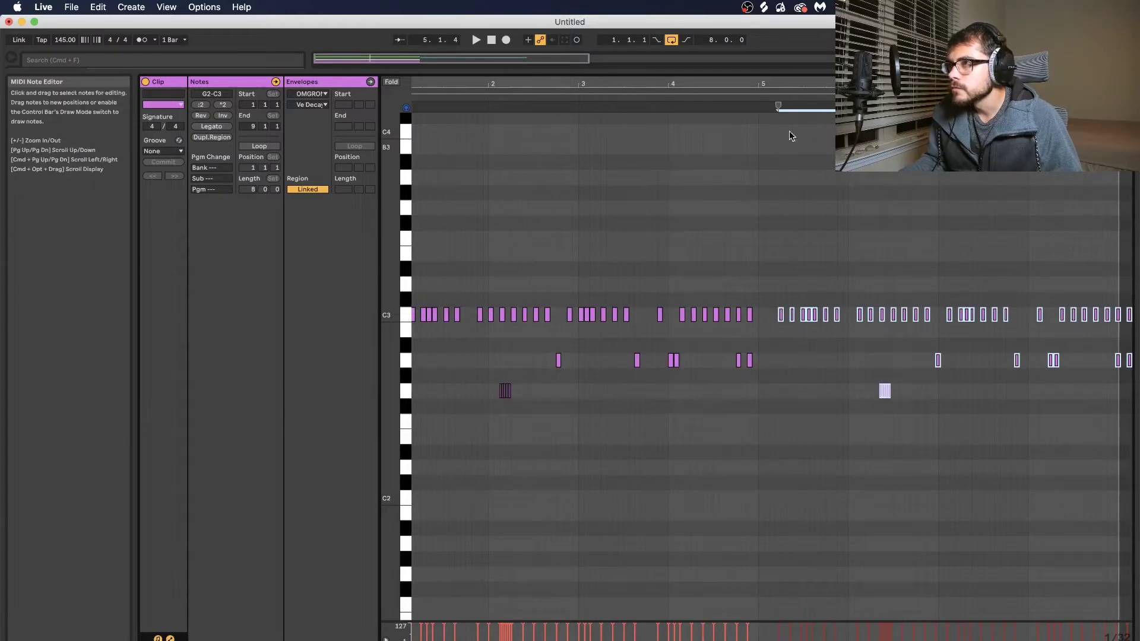
left_click_drag(784, 90, 784, 148)
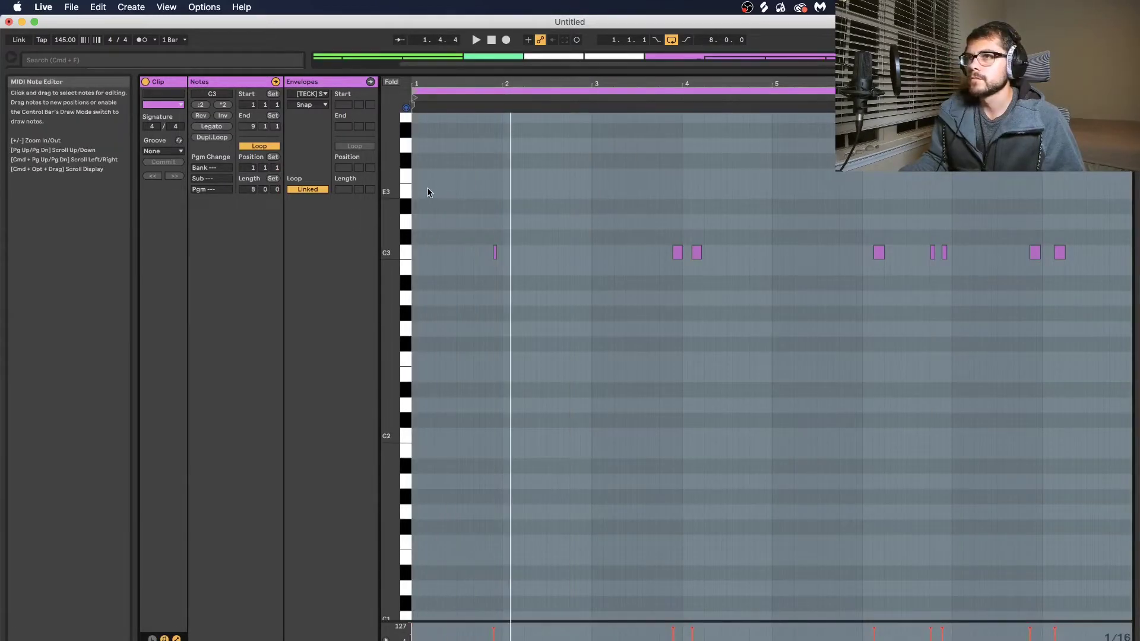
- Play the beat with the snare pattern and check the drum and sample track levels across the mixer
key("space")
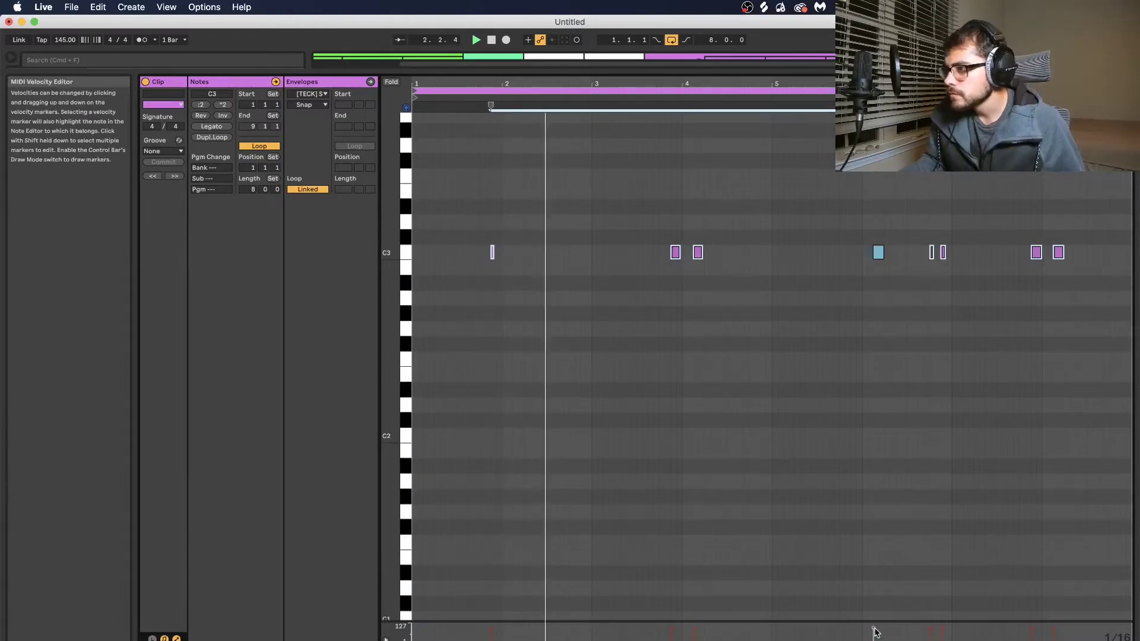
key("Tab")
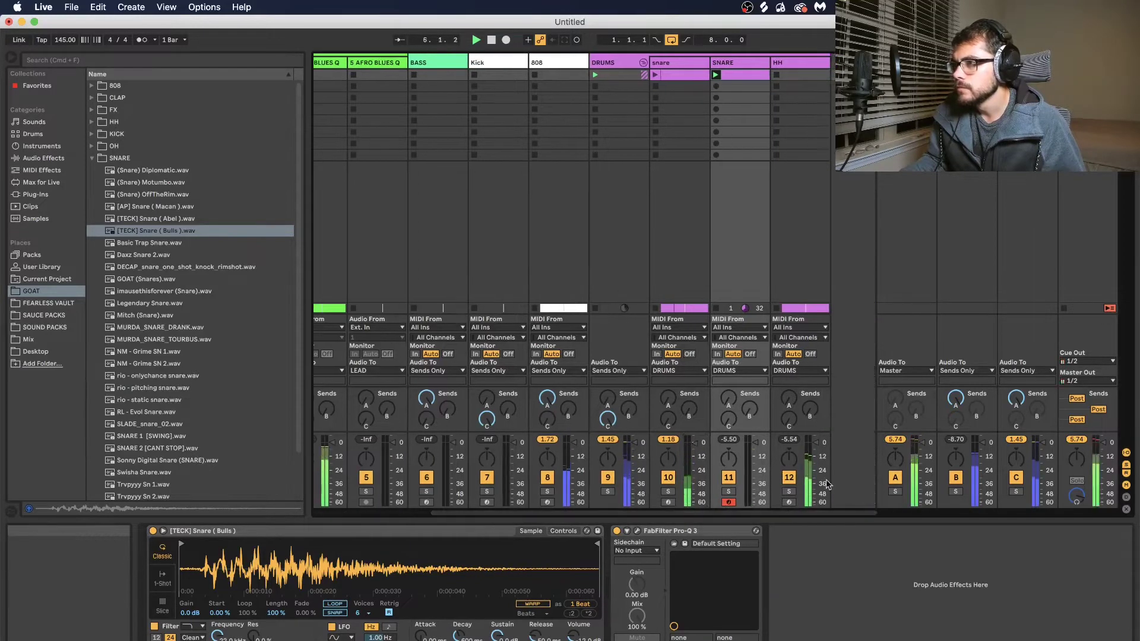
scroll(779, 508, "right", 2)
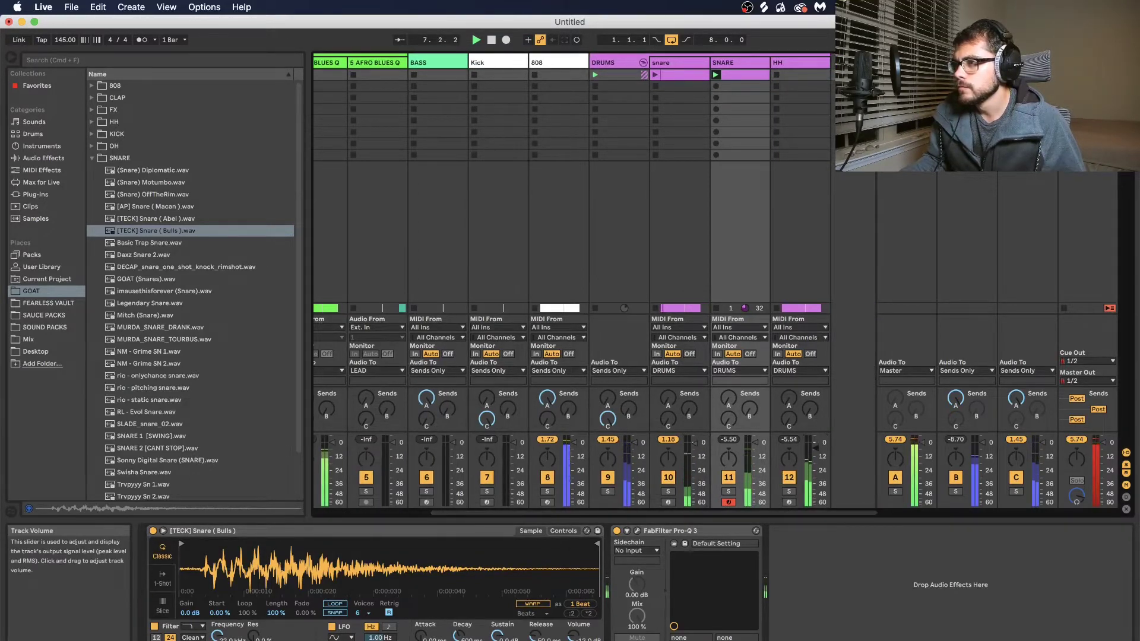
scroll(813, 460, "left", 6)
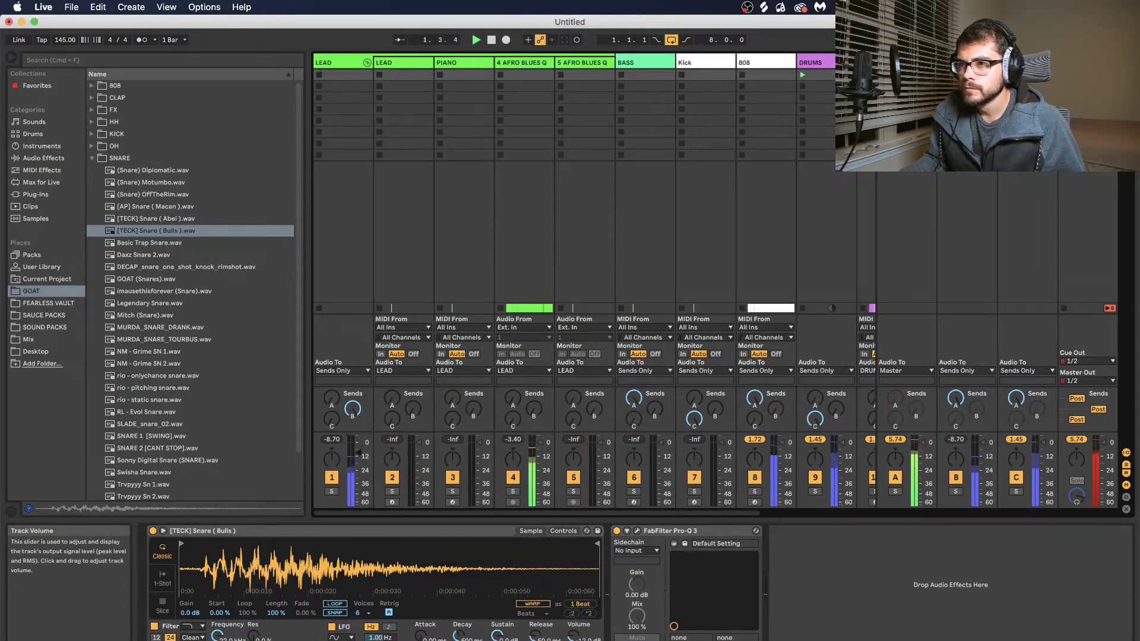
key("Tab")
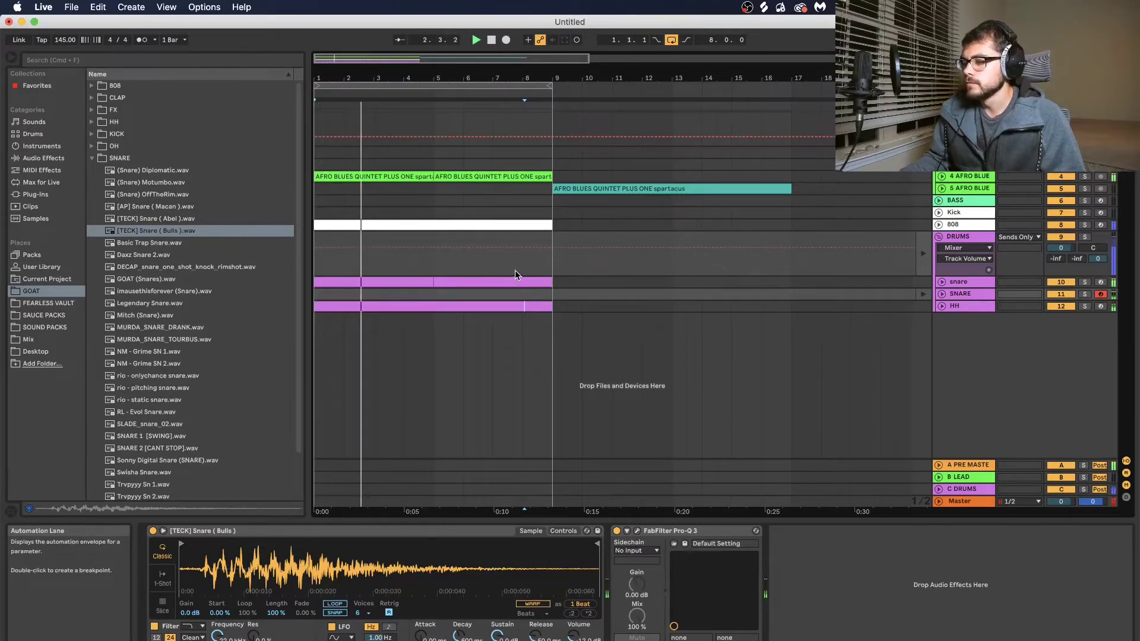
- Move the two E3 notes in bar 2 of the 808 clip an eighth note earlier, starting on beat 2, and play the result
key("space")
double_click(383, 226)
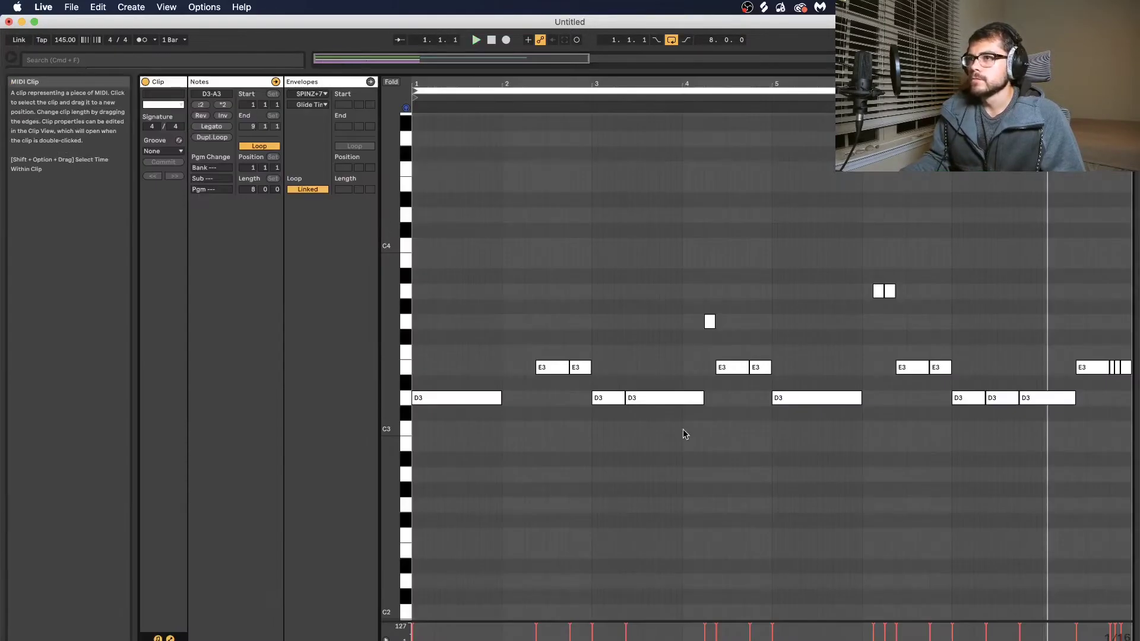
key("space")
left_click_drag(539, 82, 541, 130)
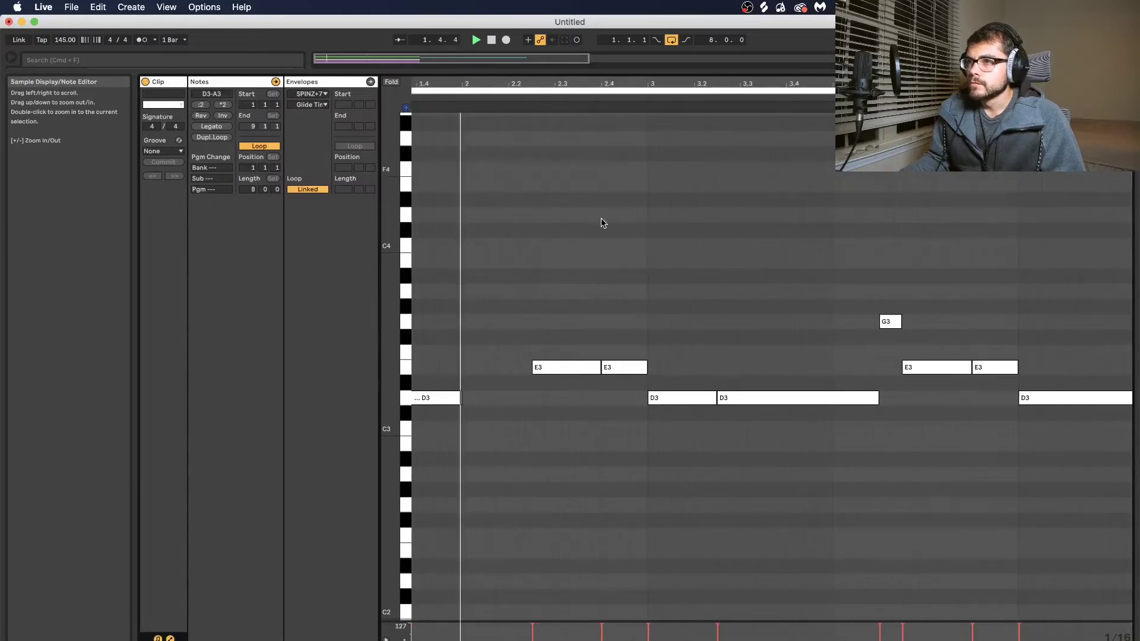
left_click_drag(553, 340, 630, 394)
left_click_drag(571, 364, 549, 362)
left_click(587, 406)
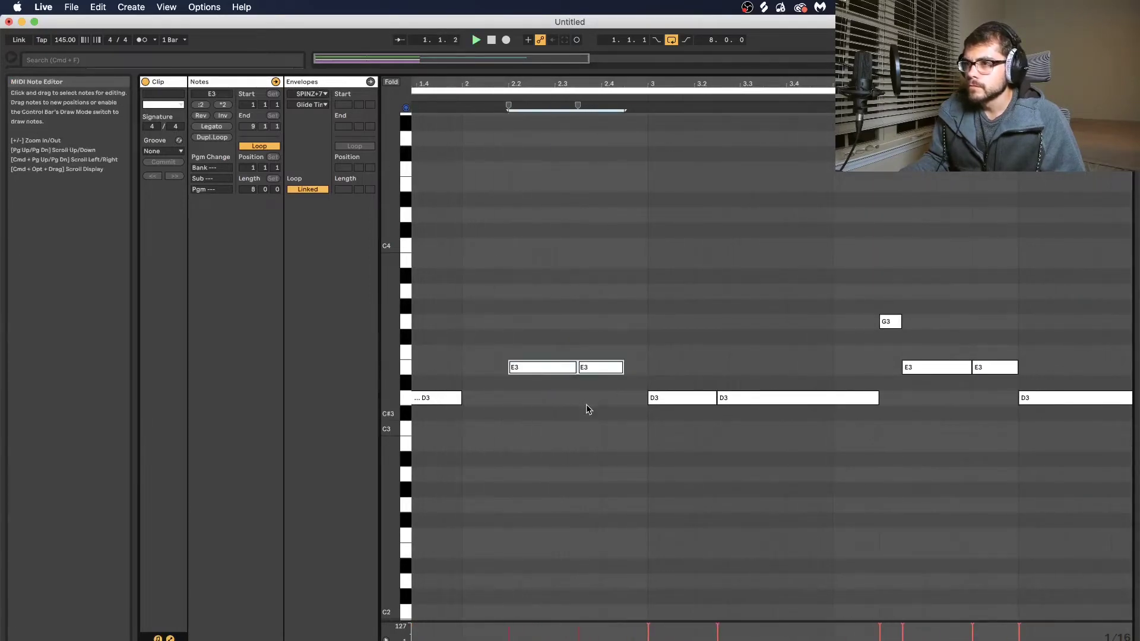
key("space")
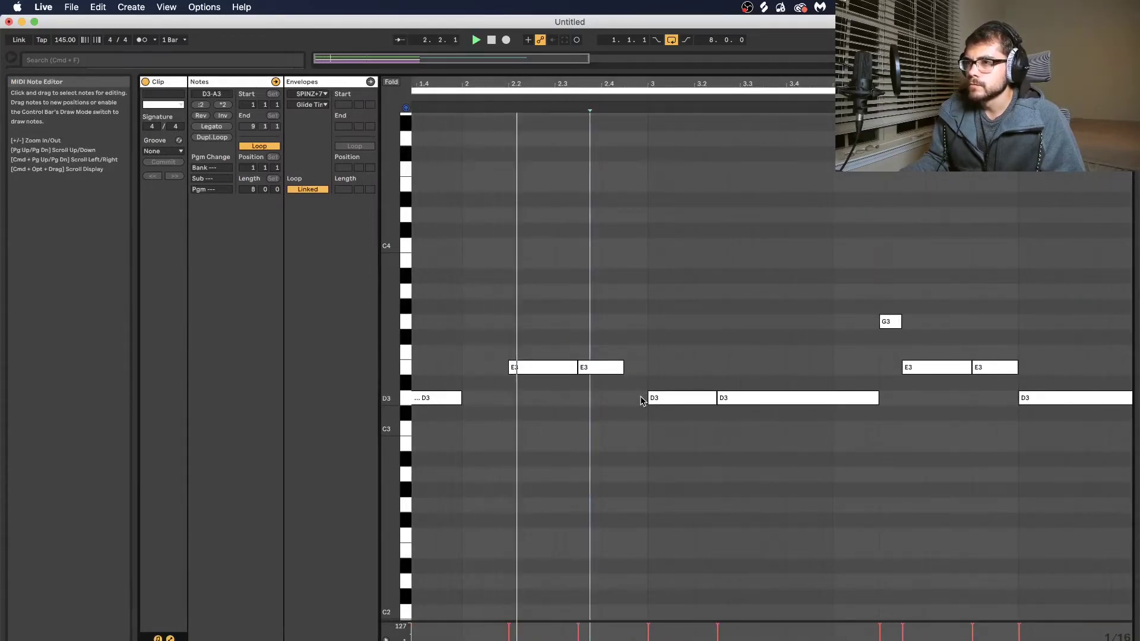
left_click(622, 368)
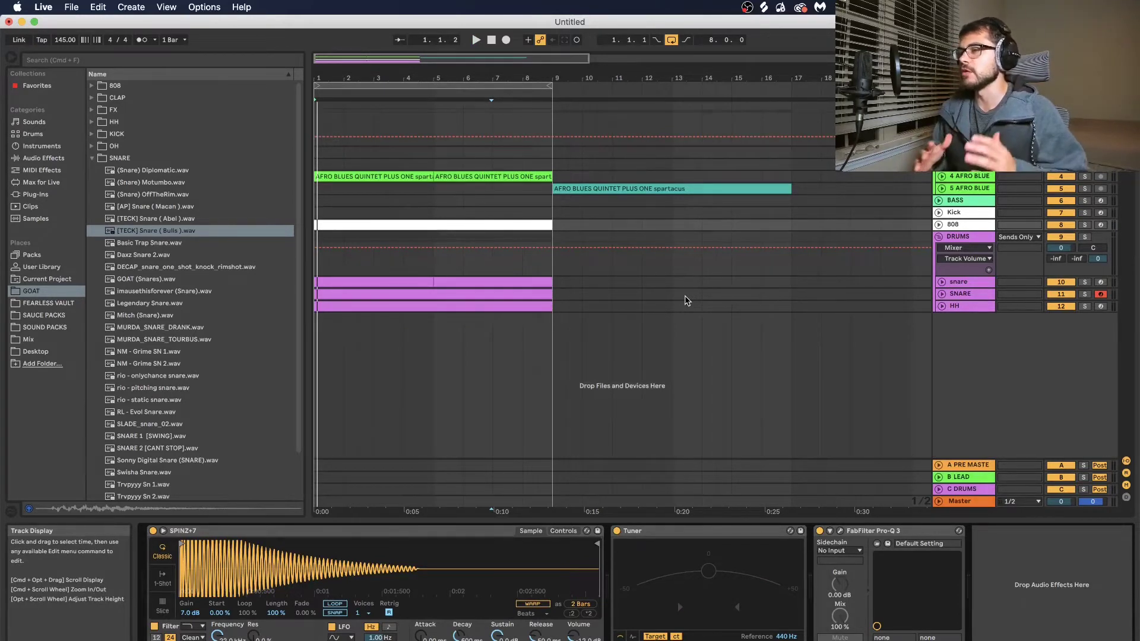
- Play the eight-bar arrangement with the sample, 808, snares and hi-hats together
left_click(416, 225)
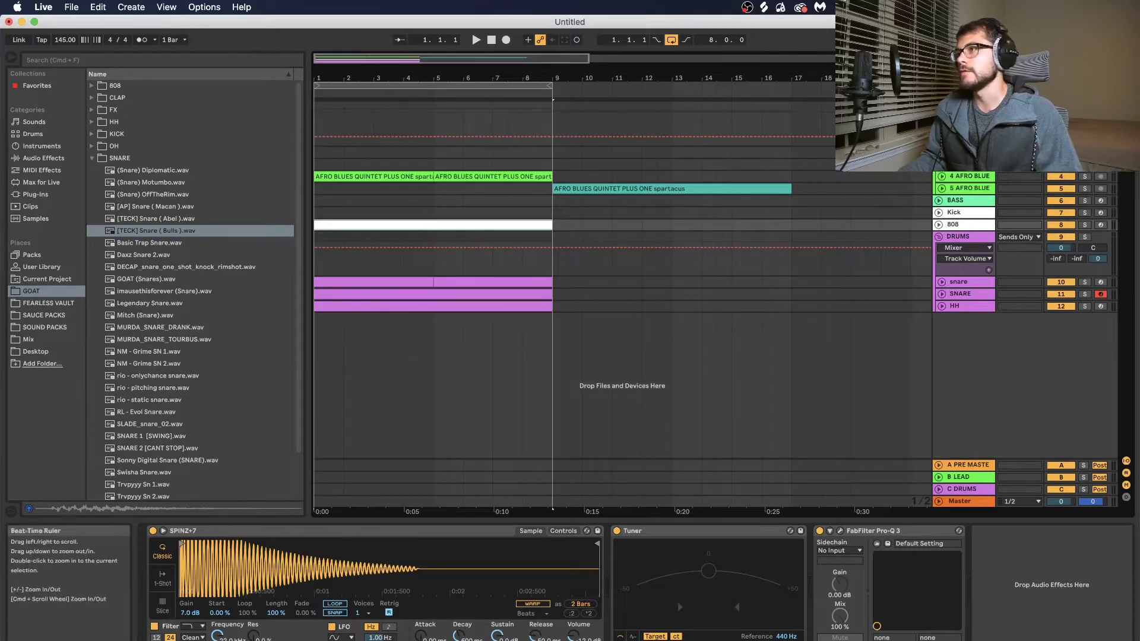
key("space")
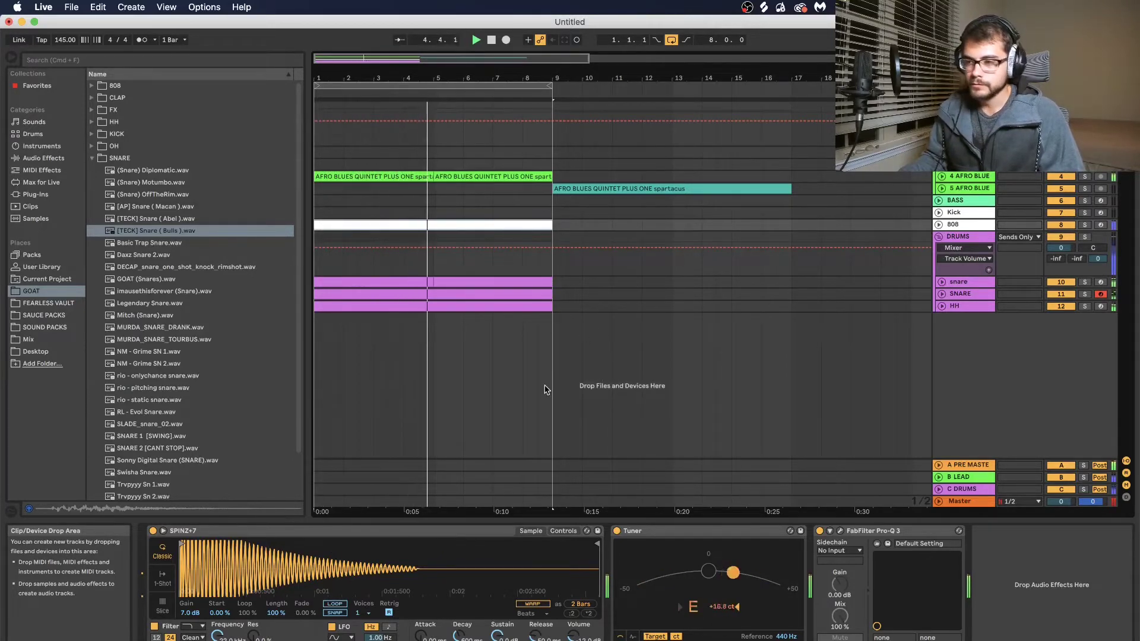
- Check the mixer levels of the sample, 808, drum and open hat tracks during playback, and stop the transport
key("Tab")
left_click_drag(542, 513, 418, 513)
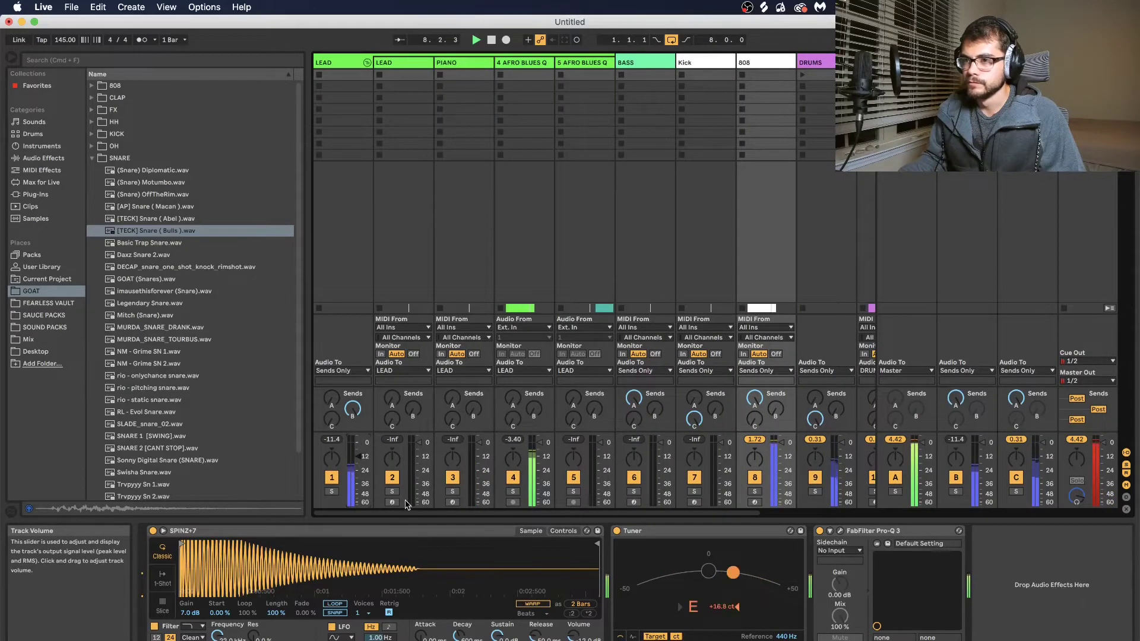
left_click_drag(406, 512, 523, 514)
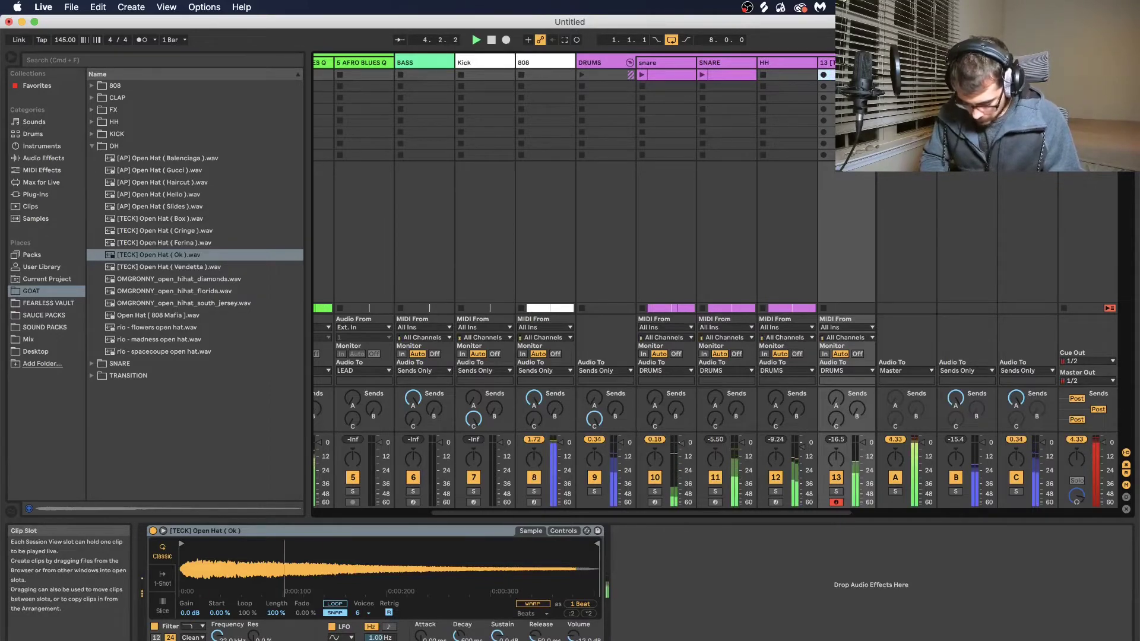
key("space")
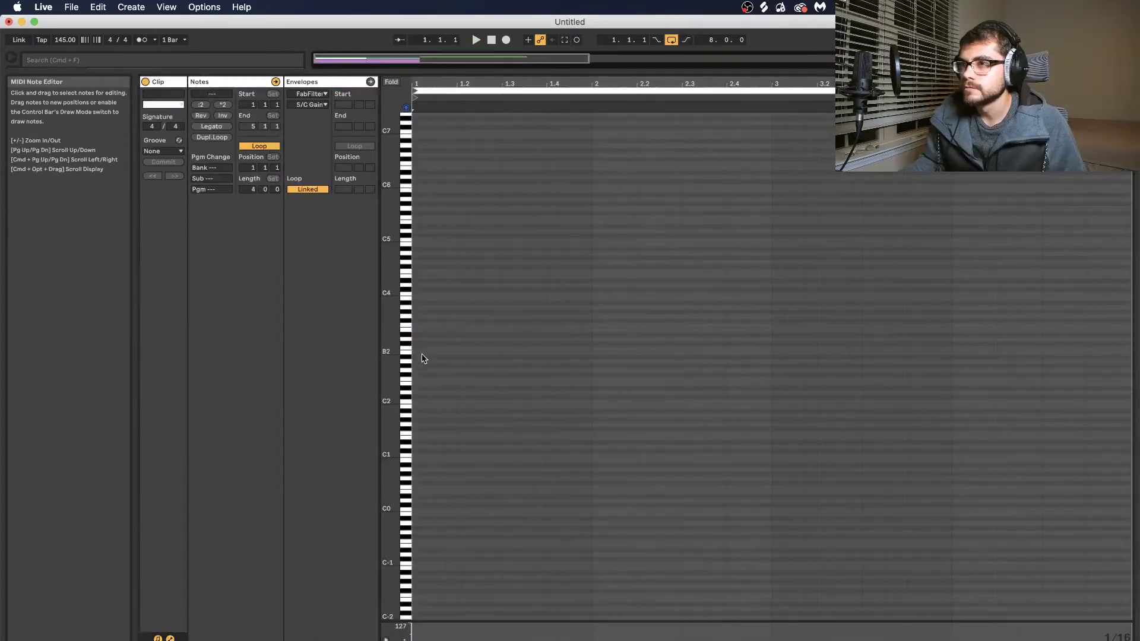
- Program C3 hits in the four-bar kick clip, starting on beat 1 of bar 1 with offbeat hits from bar 2, and play it
double_click(423, 349)
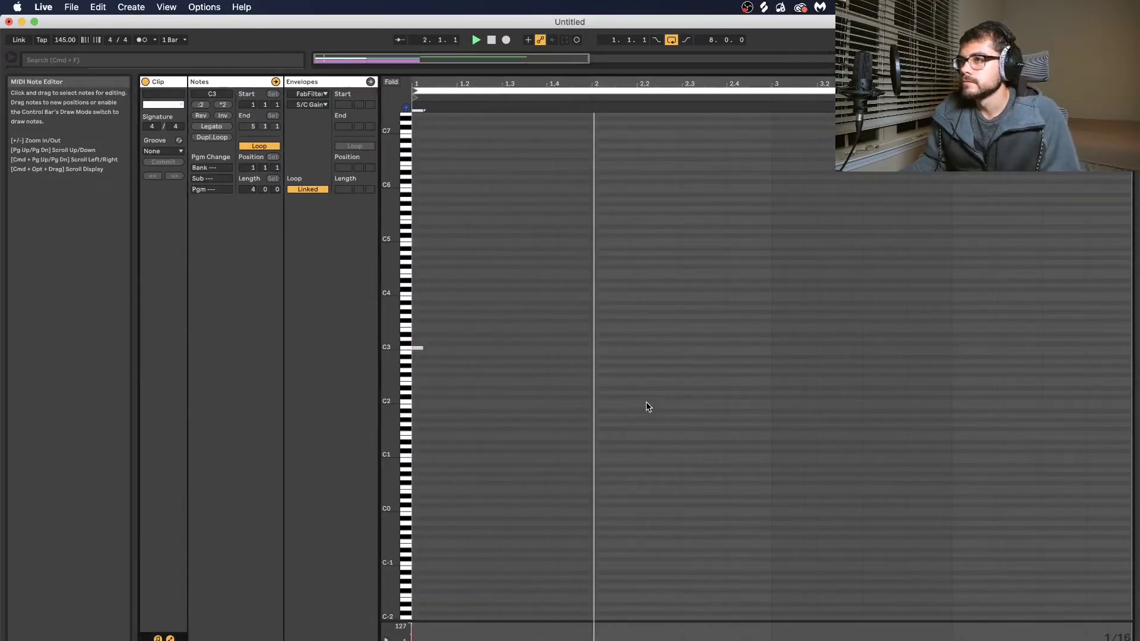
double_click(691, 348)
left_click_drag(688, 349, 709, 352)
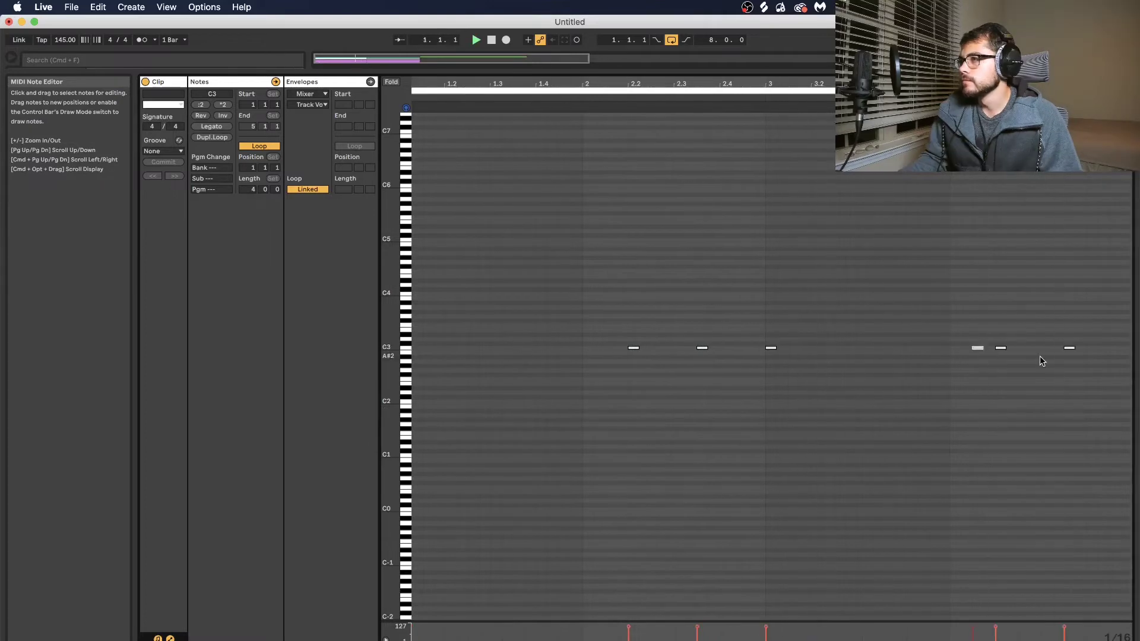
left_click(1052, 371)
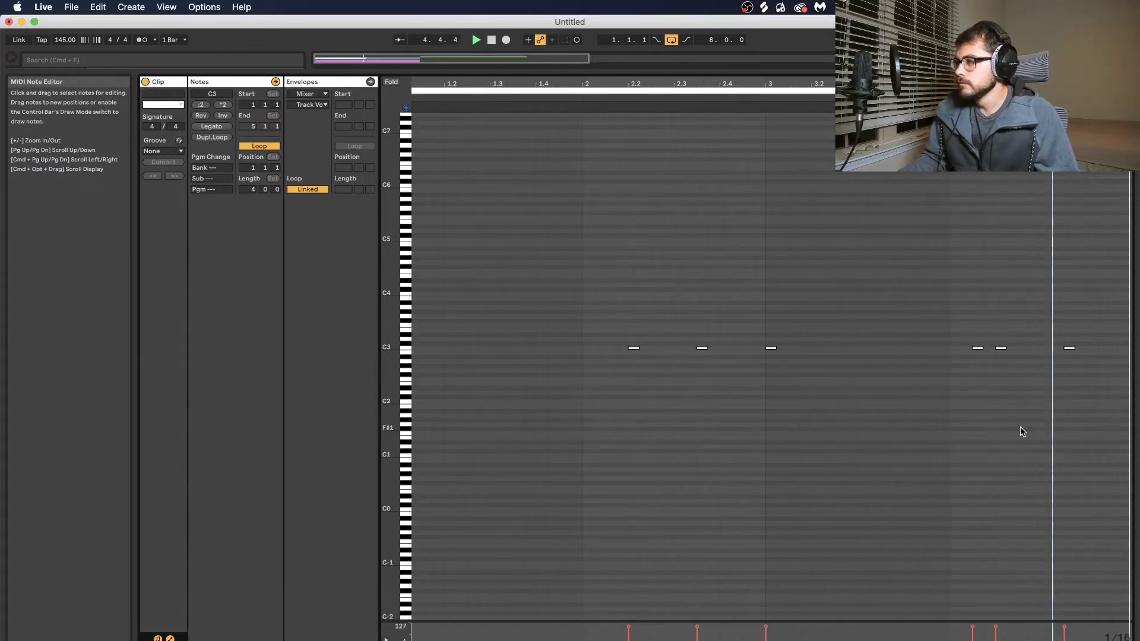
left_click_drag(629, 87, 638, 87)
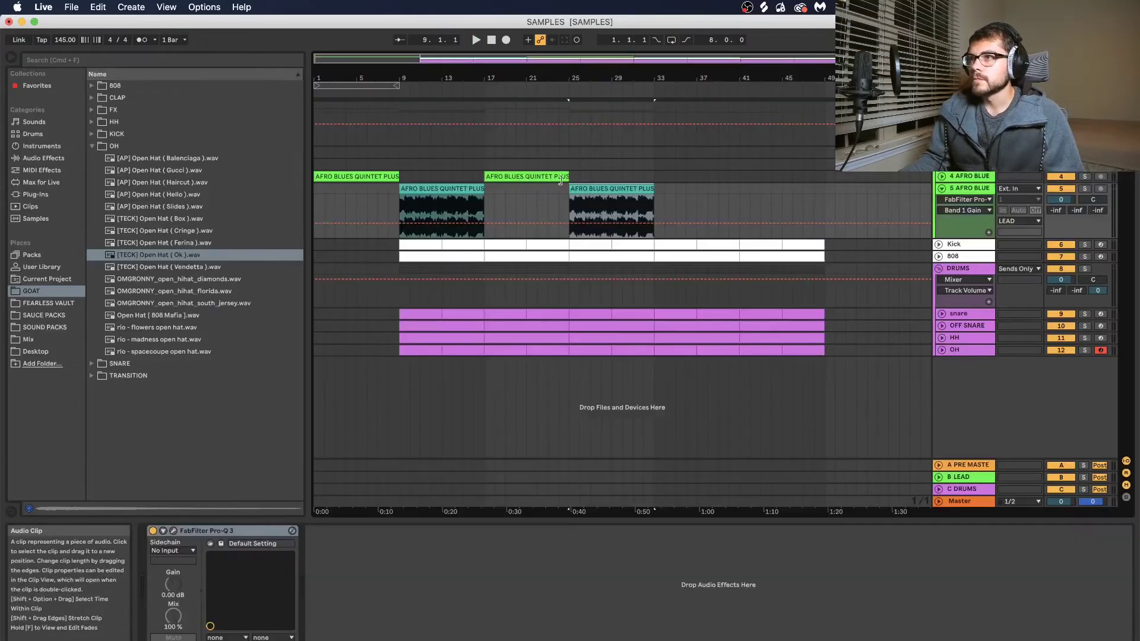
- Copy the alternating AFRO BLUES QUINTET PLUS ONE clips to bars 33–49 and add another copy of the first sample clip at bar 49
left_click_drag(498, 176, 808, 190)
left_click(696, 178)
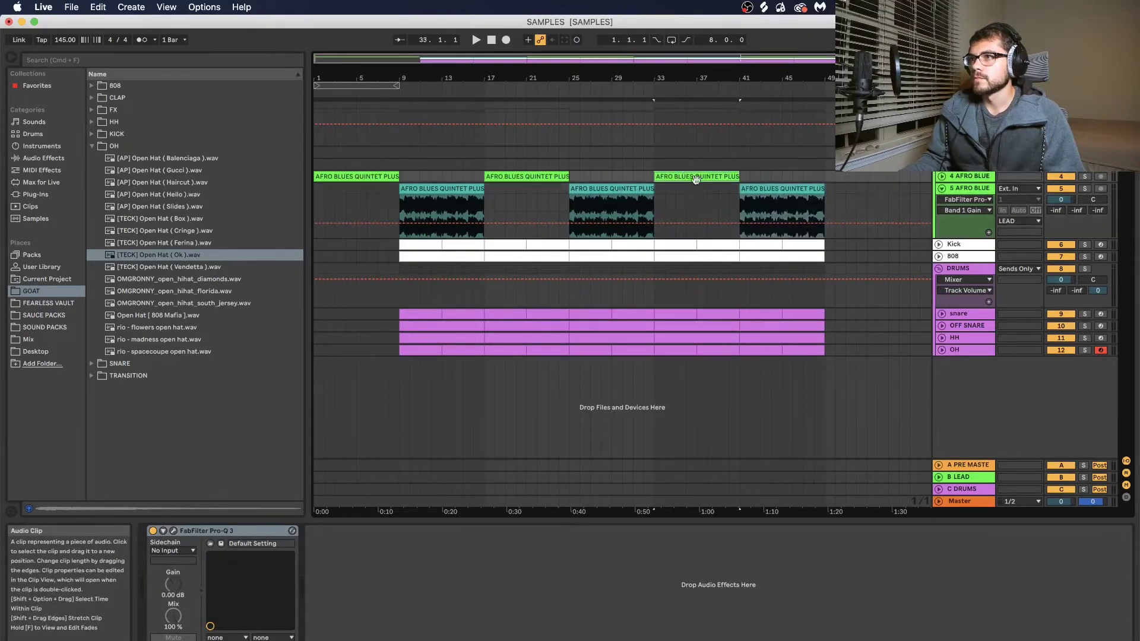
left_click_drag(696, 178, 867, 178)
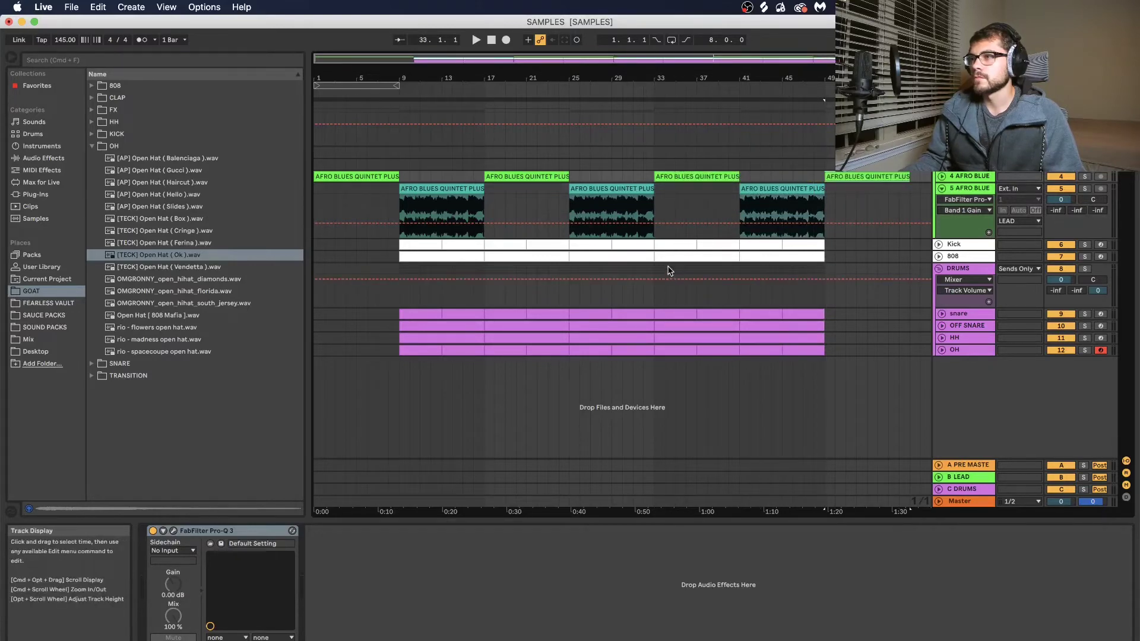
- Delete the Kick clips between bars 33 and 49 and the 808 clip between bars 33 and 37
left_click(686, 247)
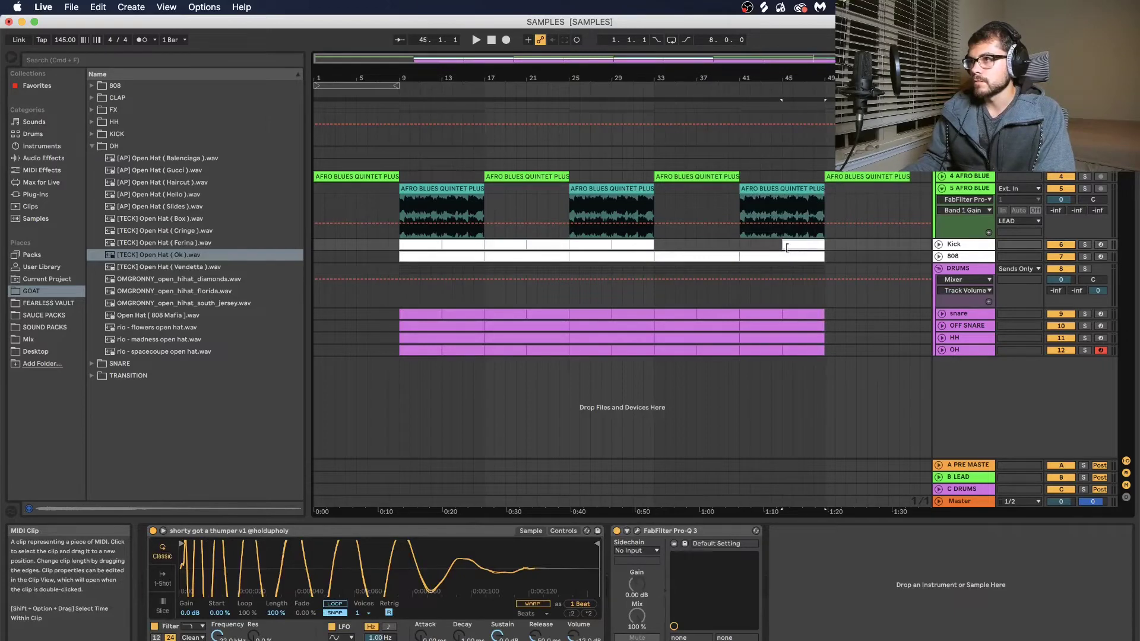
left_click(661, 255)
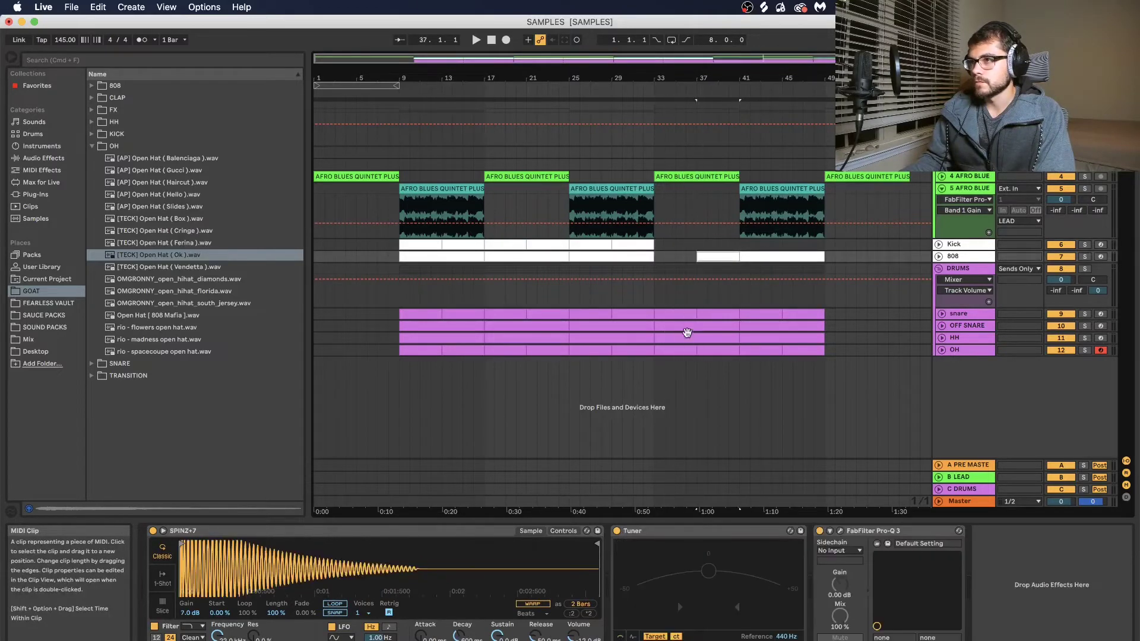
- Try clearing the snare, OFF SNARE and HH clips between bars 33 and 37
left_click(661, 316)
key("Delete")
left_click(656, 325)
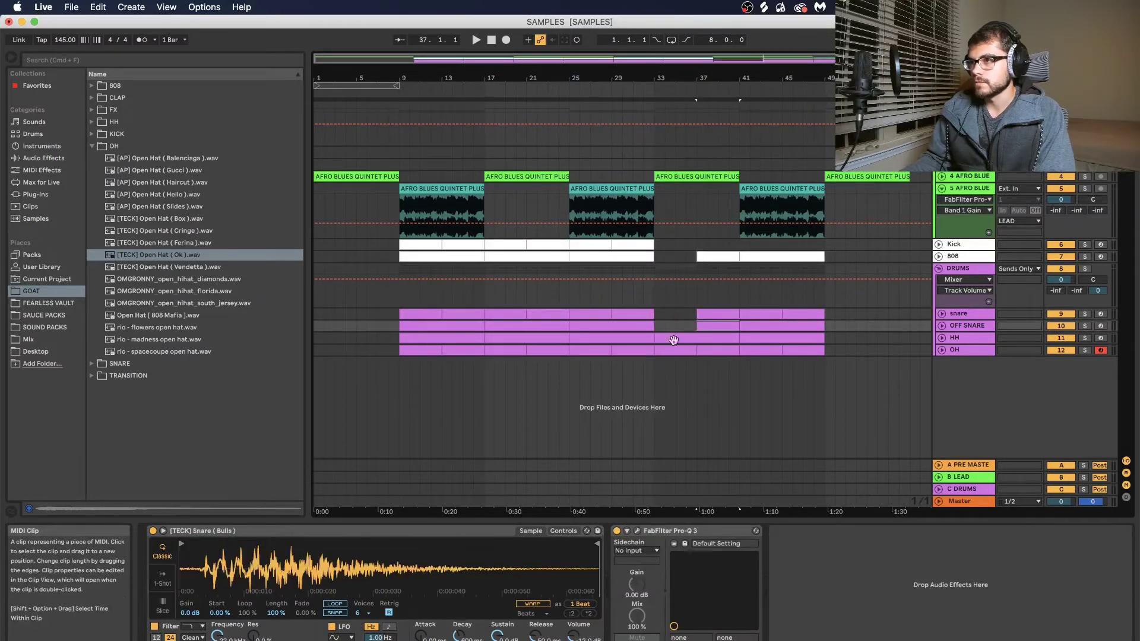
left_click(665, 341)
- Delete the HH and OH clips between bars 25 and 33
left_click(585, 338)
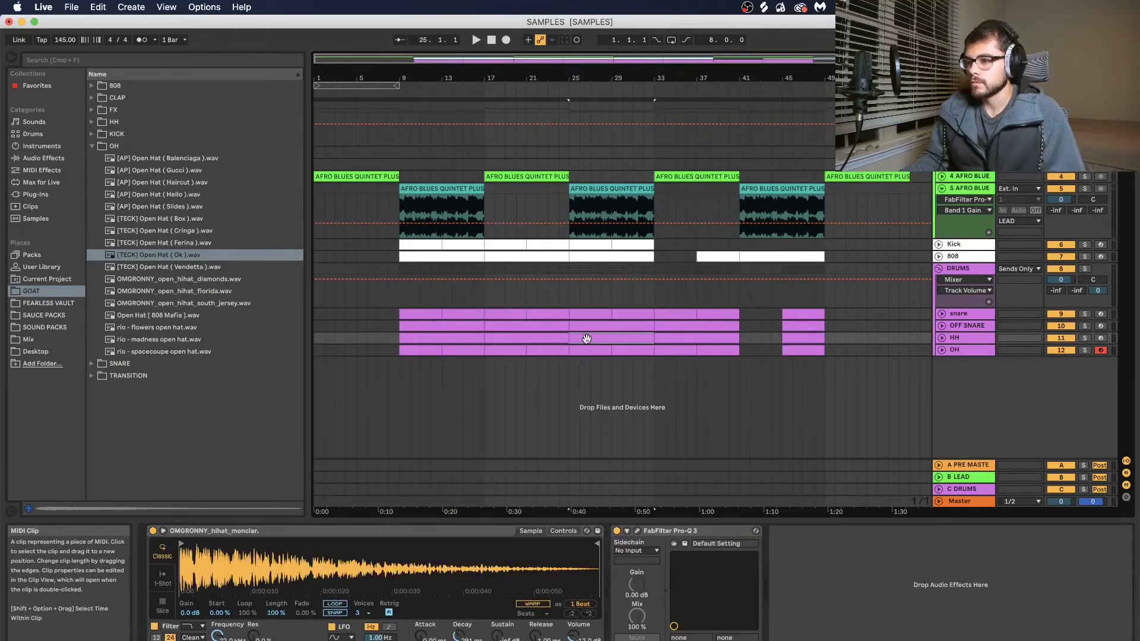
key("Delete")
left_click(586, 349)
key("Delete")
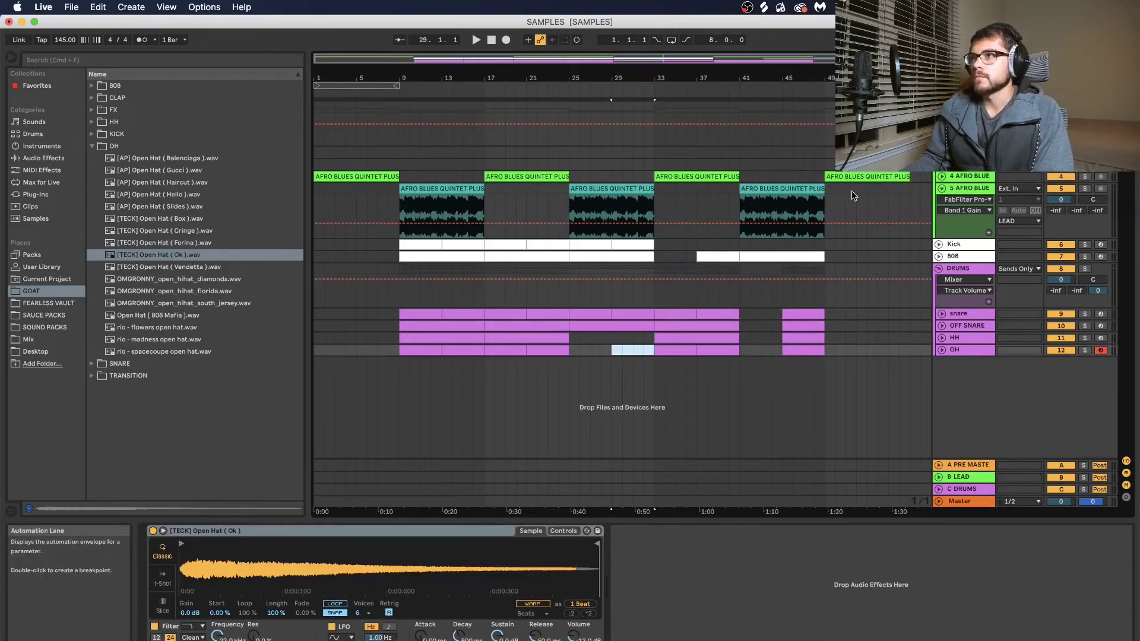
- Collapse the 5 AFRO BLUES track and play the full arrangement from bar 1
left_click(941, 189)
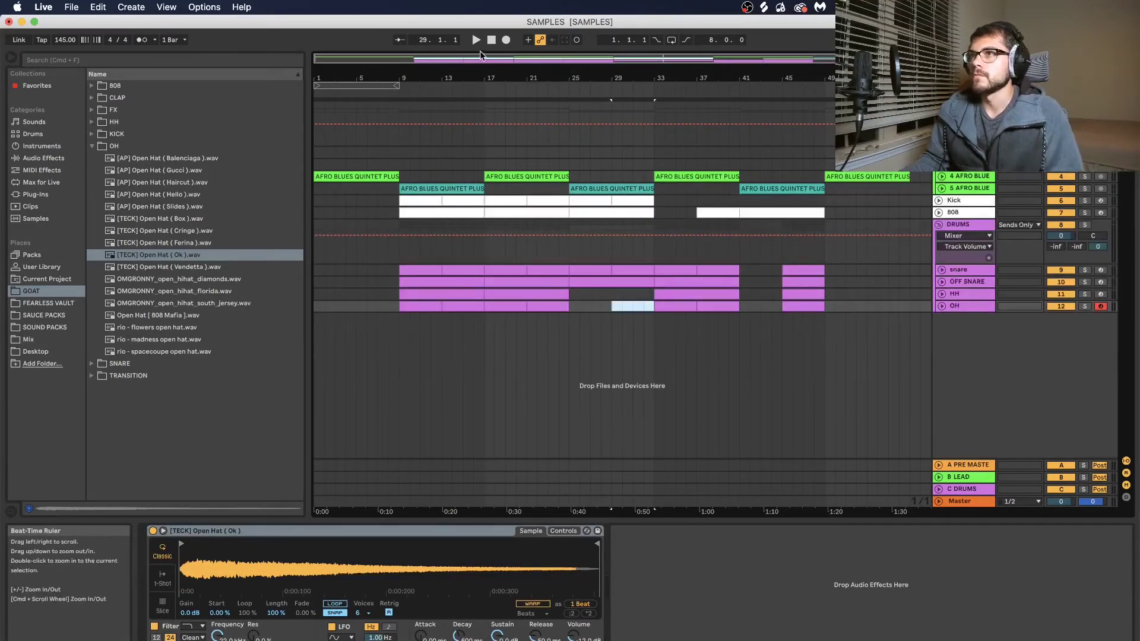
left_click(491, 40)
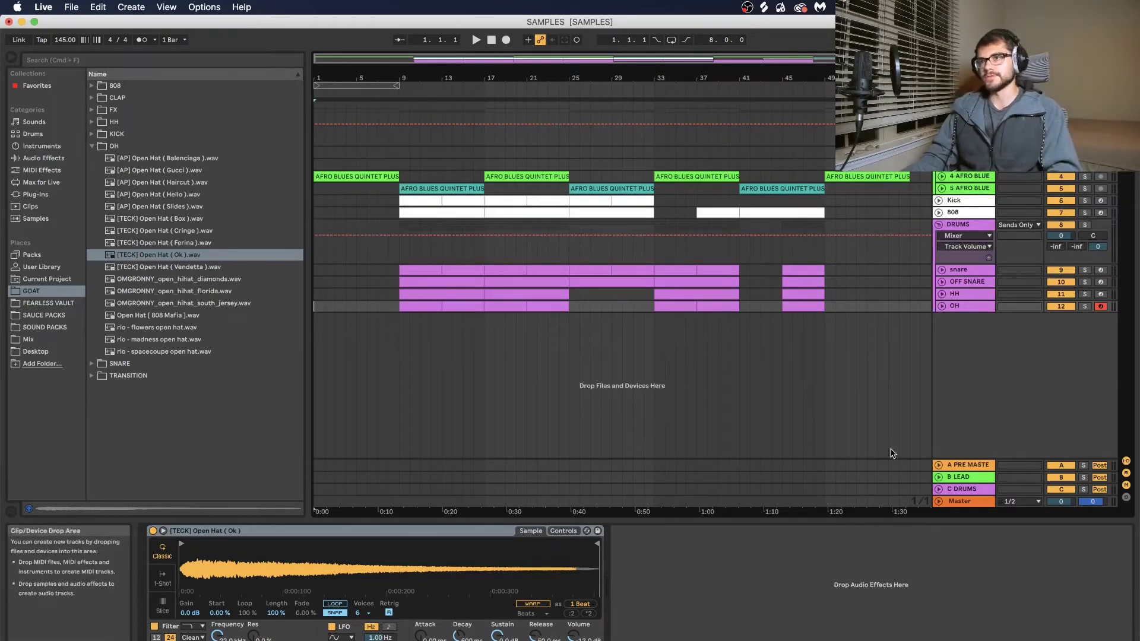
key("space")
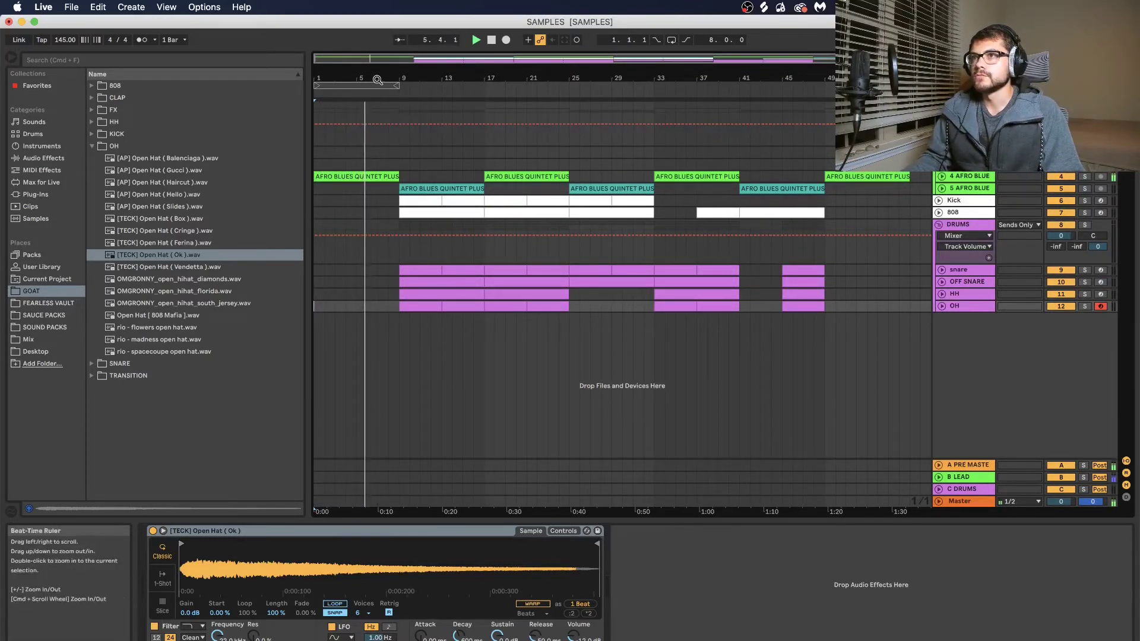
mouse_move(377, 78)
left_mouse_down()
mouse_move(378, 103)
mouse_move(378, 86)
left_mouse_up()
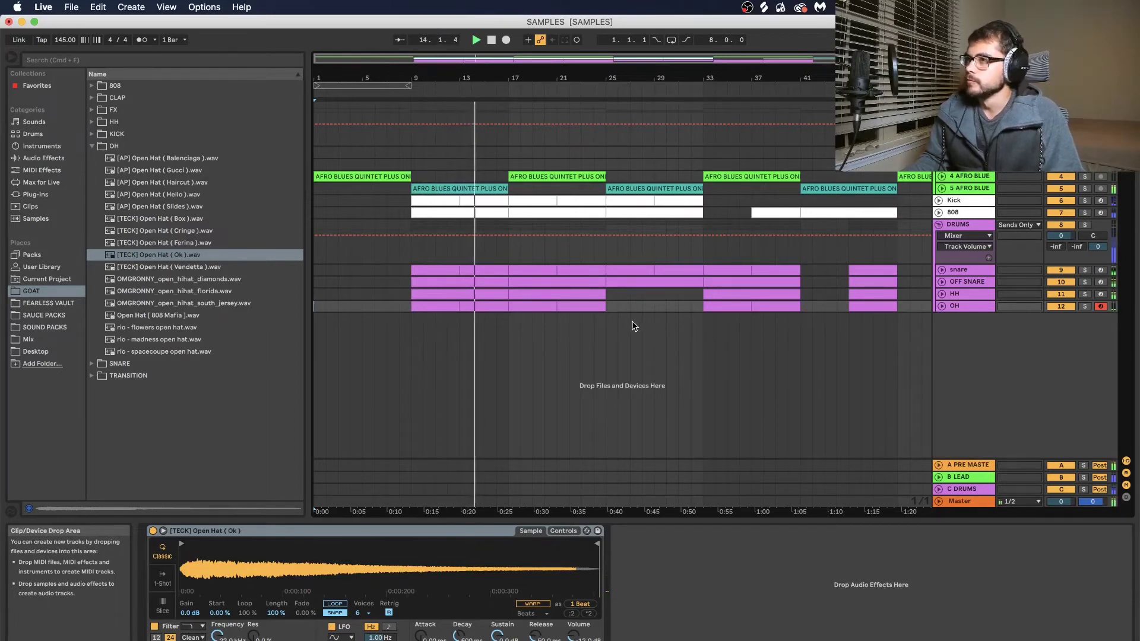
left_click_drag(695, 76, 626, 73)
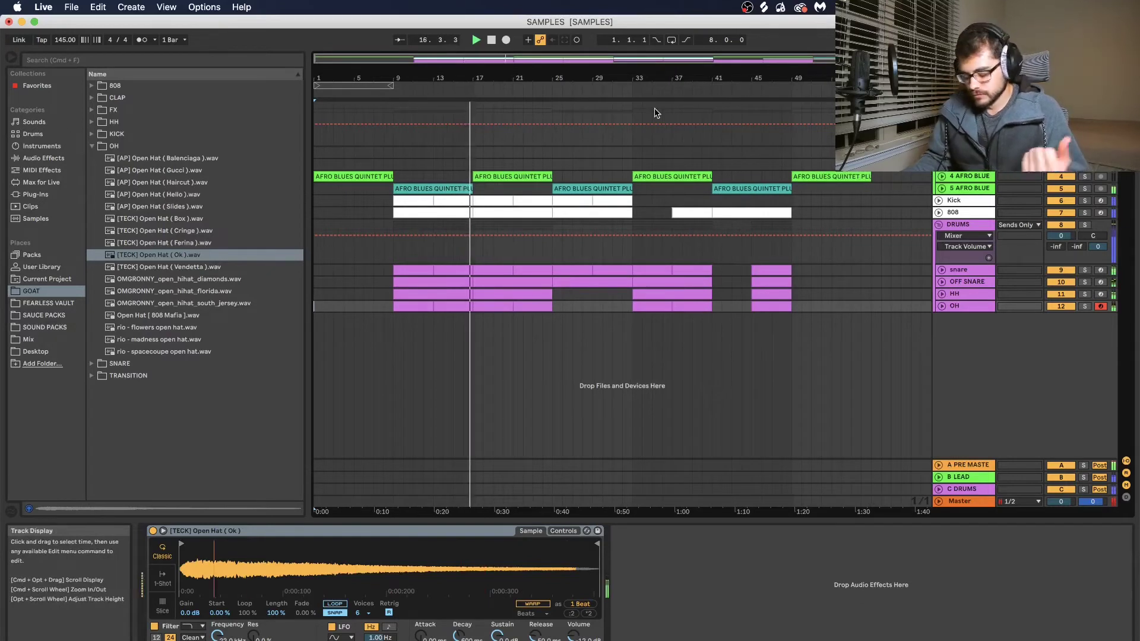